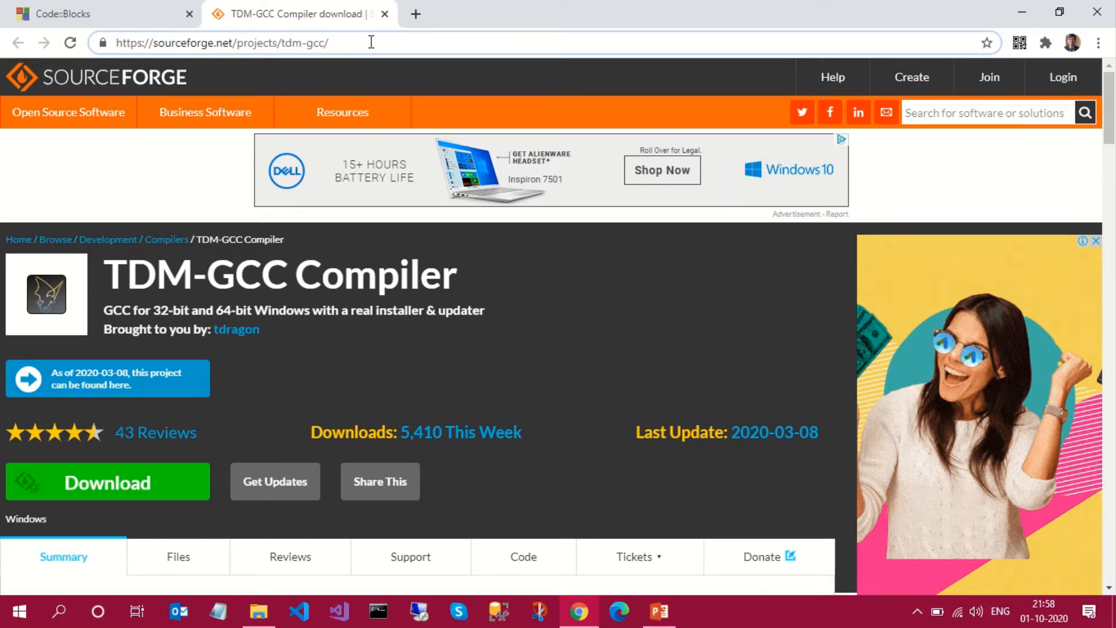
- Start downloading the TDM-GCC compiler installer from its SourceForge project page, and cancel that download
scroll(406, 343, "down", 2)
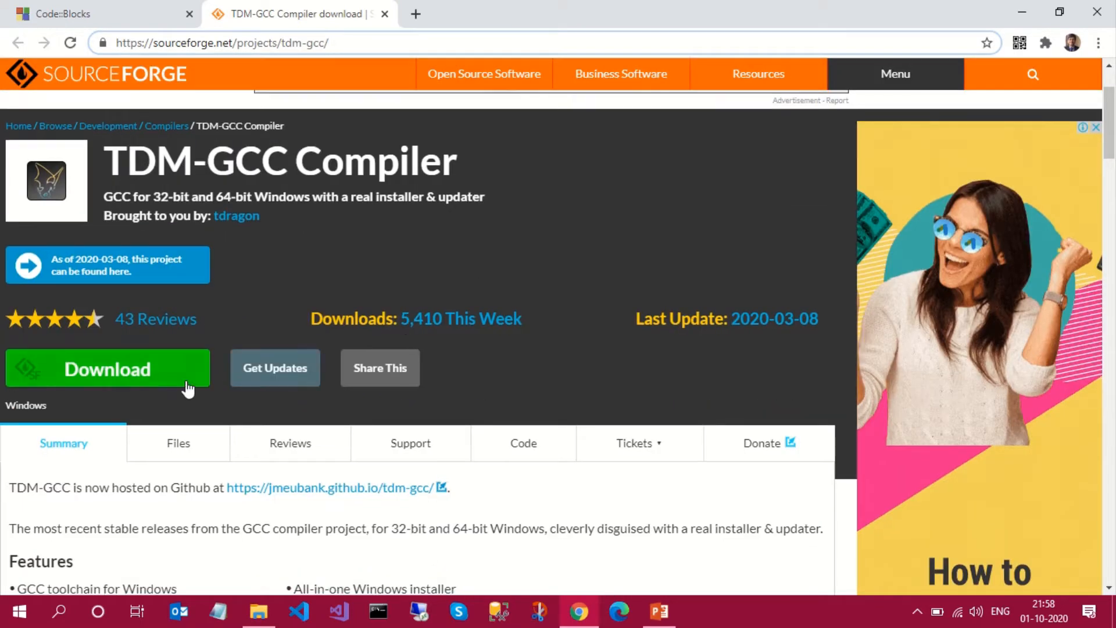
left_click(133, 372)
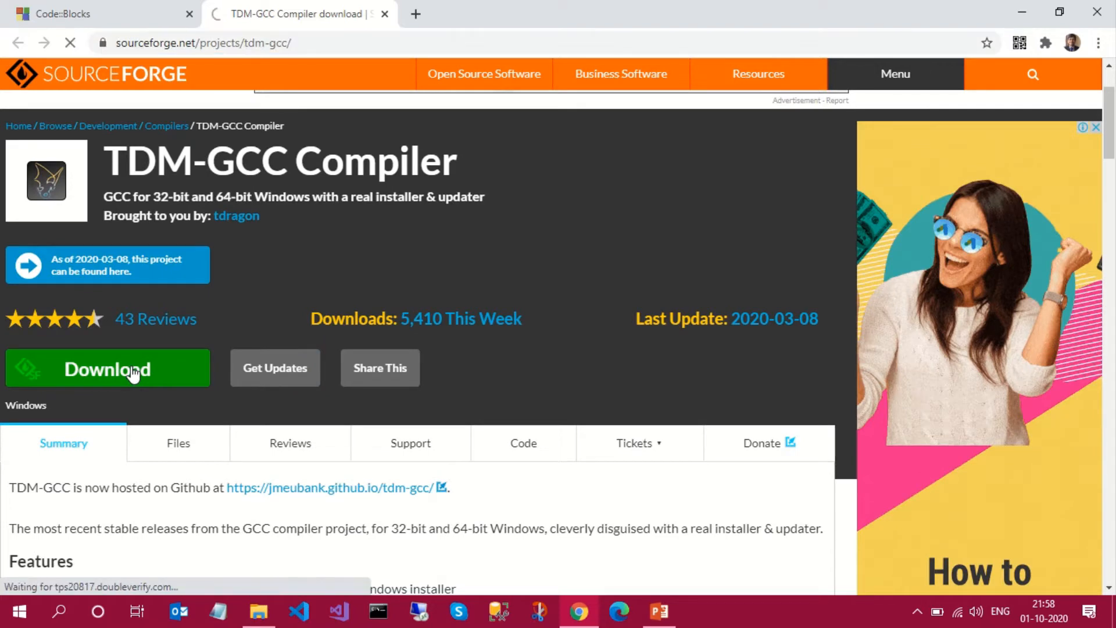
scroll(418, 411, "down", 1)
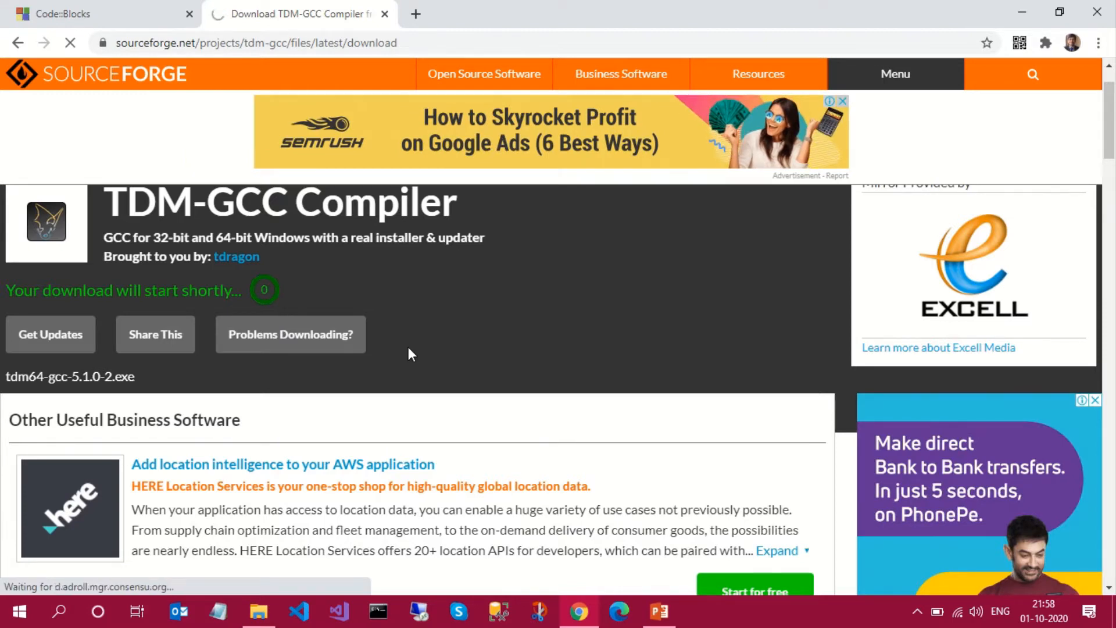
scroll(408, 347, "down", 2)
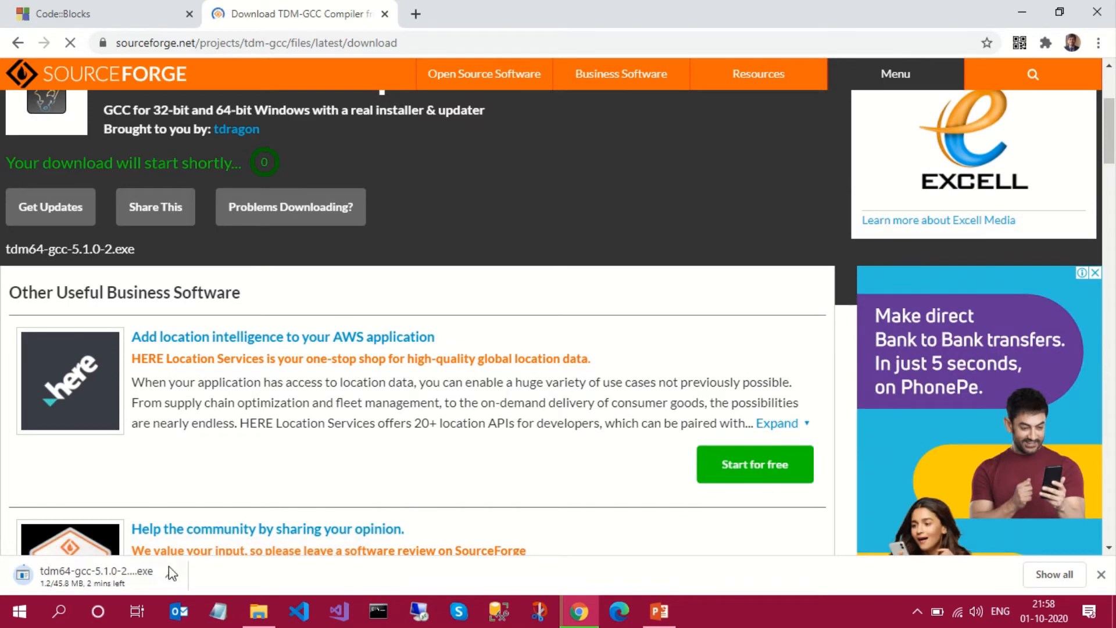
left_click(167, 576)
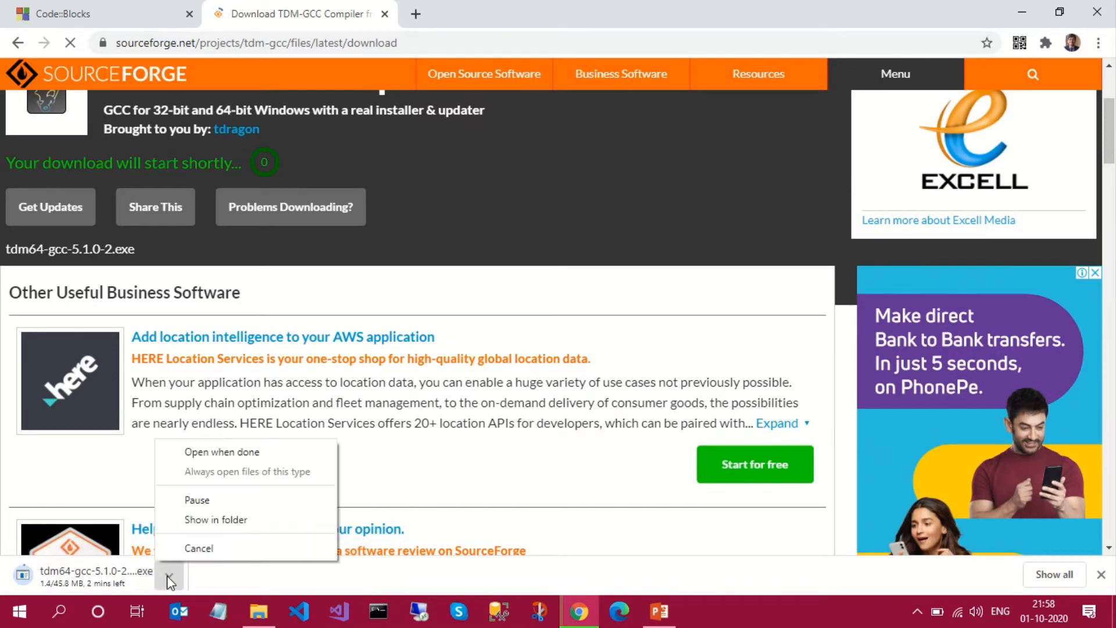
left_click(192, 548)
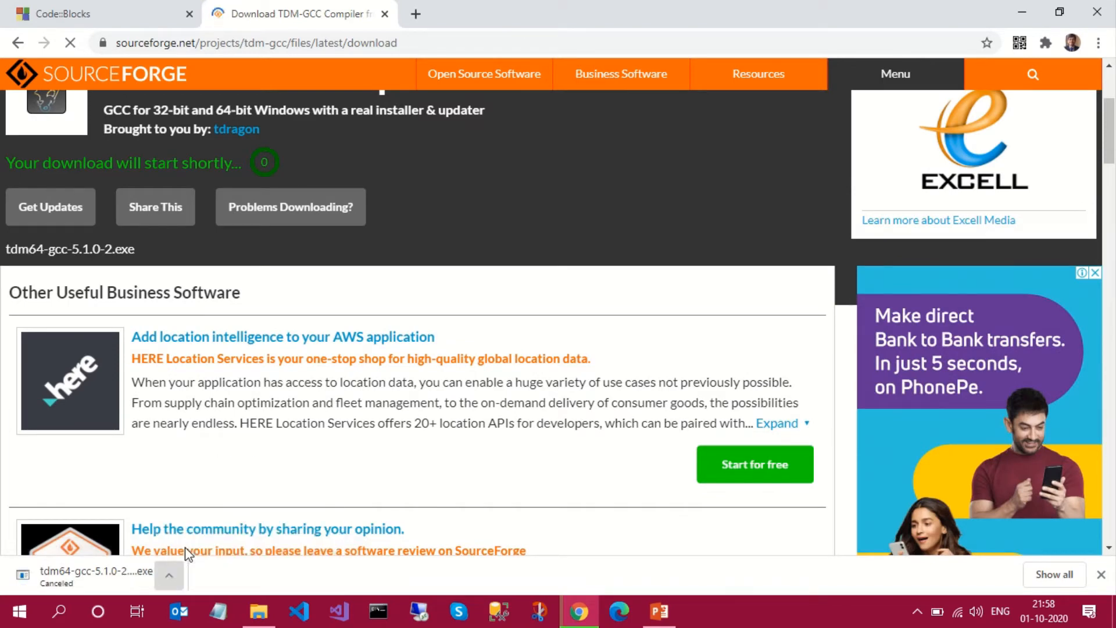
- Switch to the Code::Blocks website and open its binary release download page
left_click(125, 19)
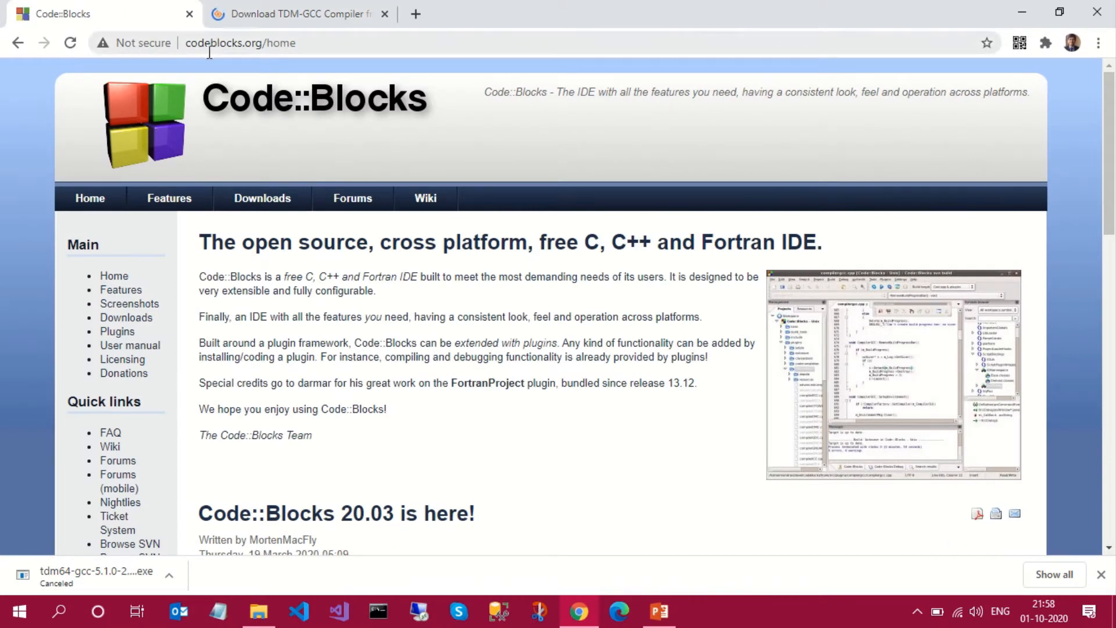
double_click(240, 46)
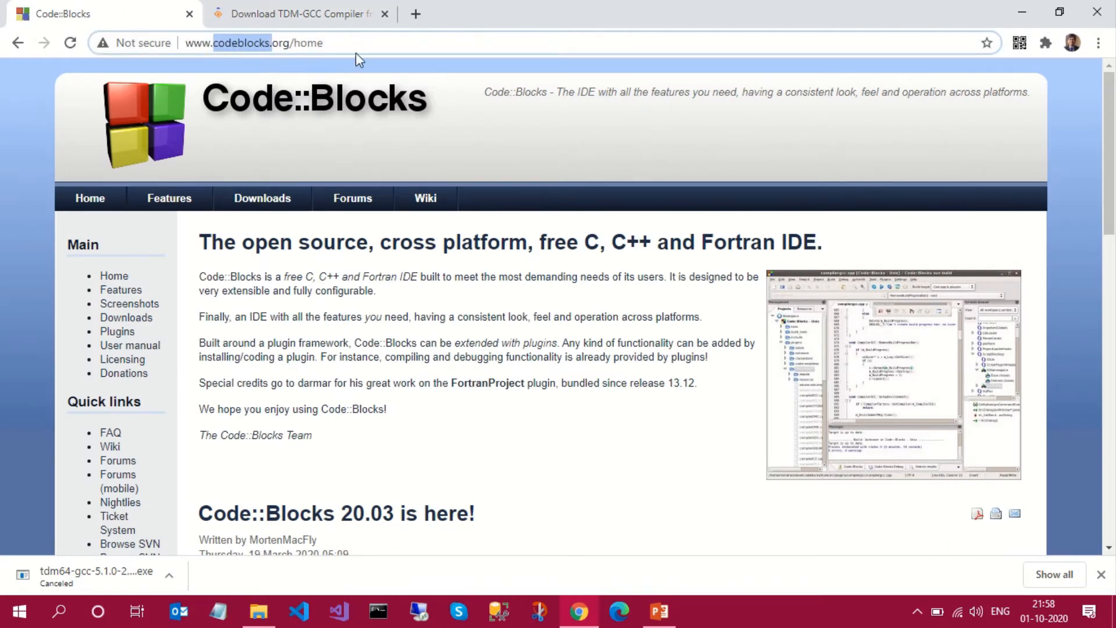
left_click(305, 262)
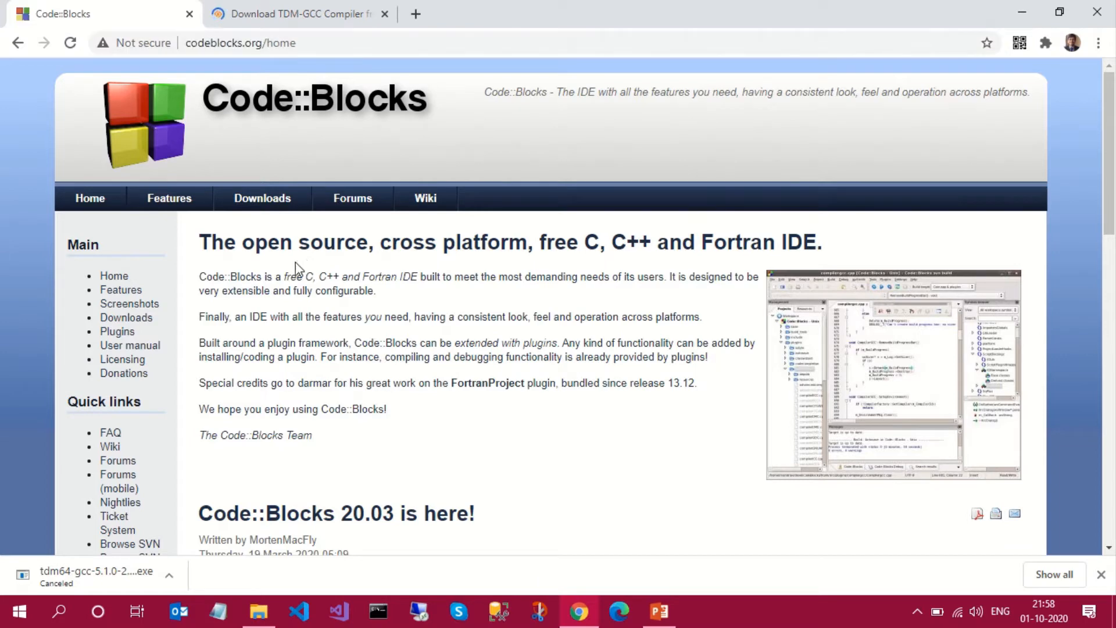
left_click(262, 212)
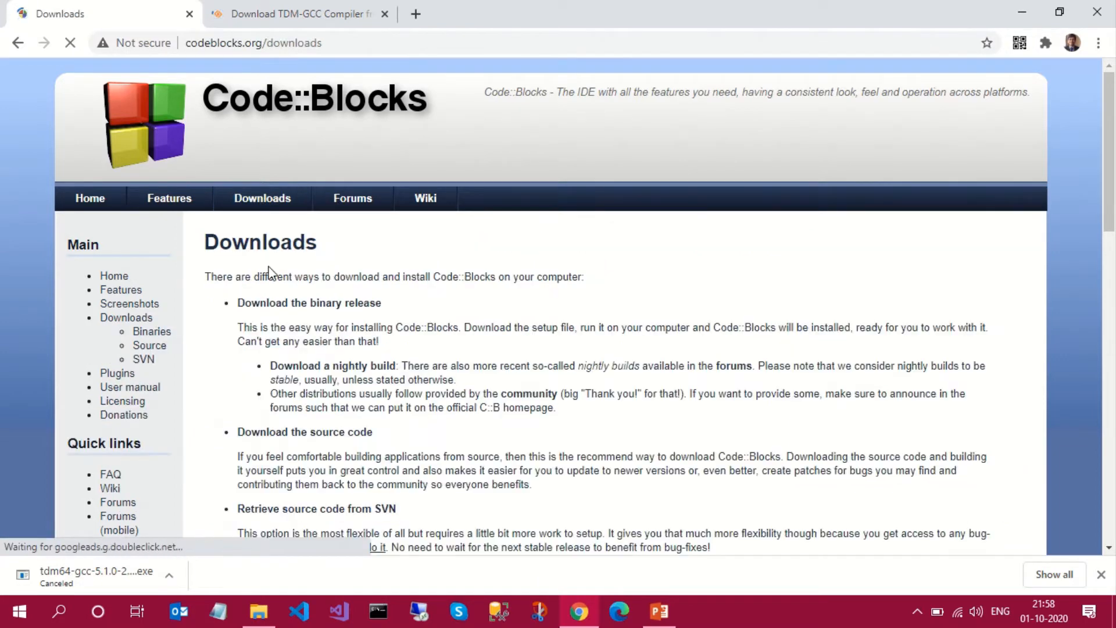
scroll(268, 270, "down", 1)
left_click(291, 265)
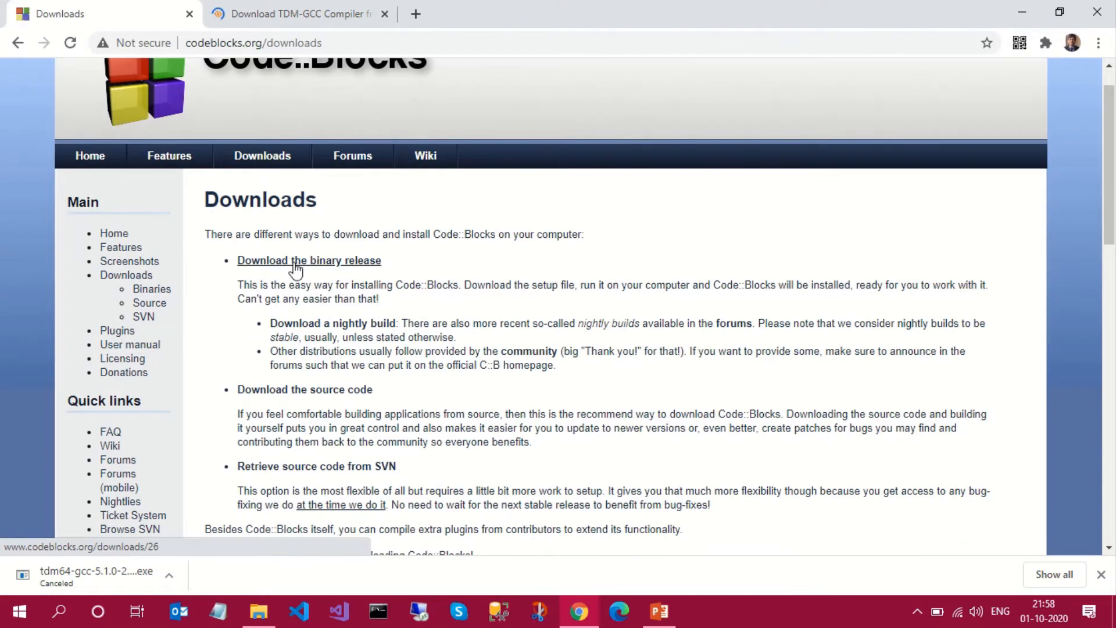
- Start downloading codeblocks-20.03-setup.exe for Windows from Sourceforge.net, and cancel that download
scroll(420, 263, "down", 4)
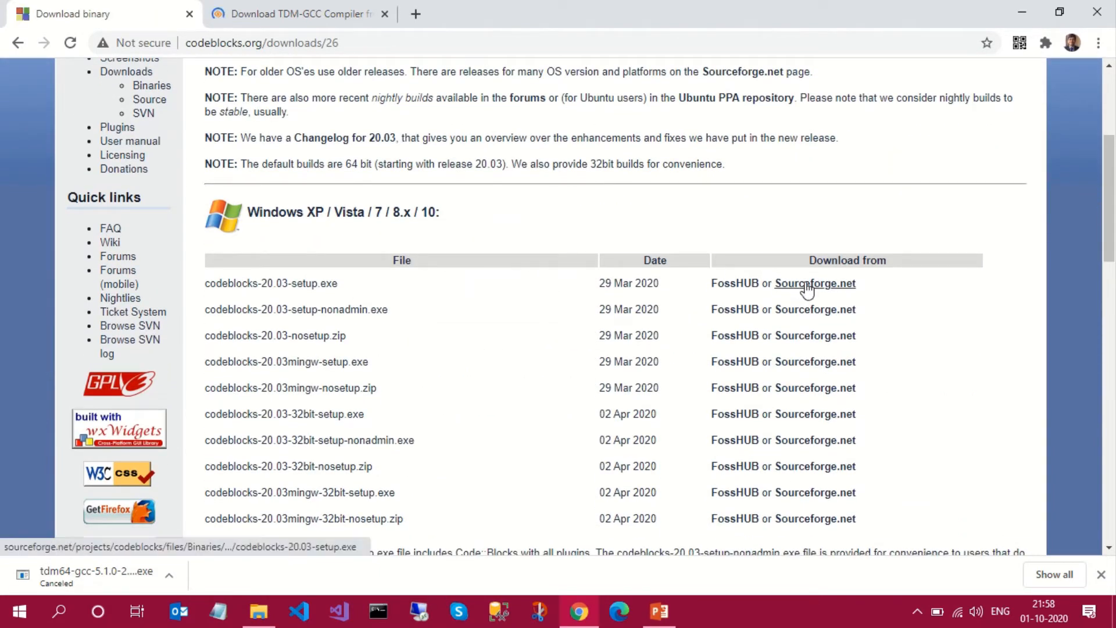
scroll(807, 289, "down", 7)
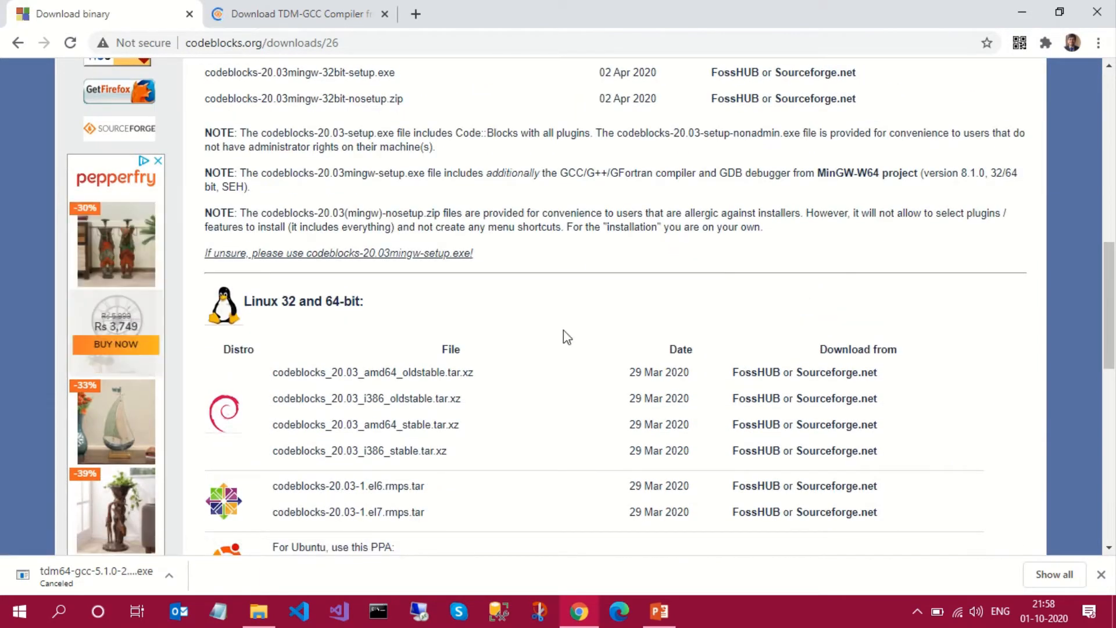
scroll(852, 270, "up", 6)
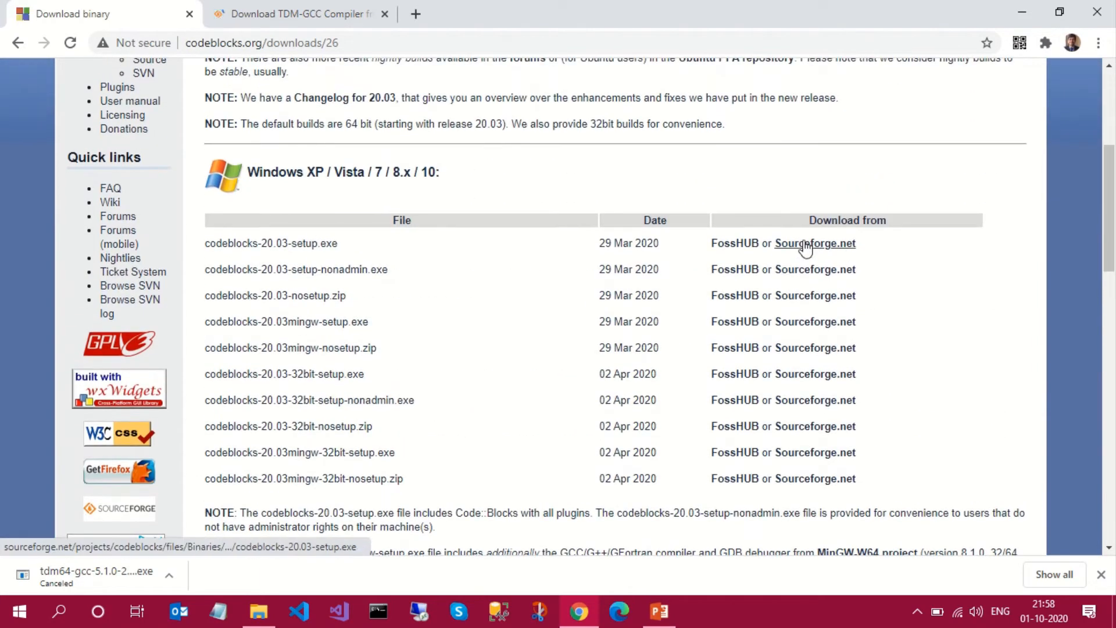
left_click(805, 245)
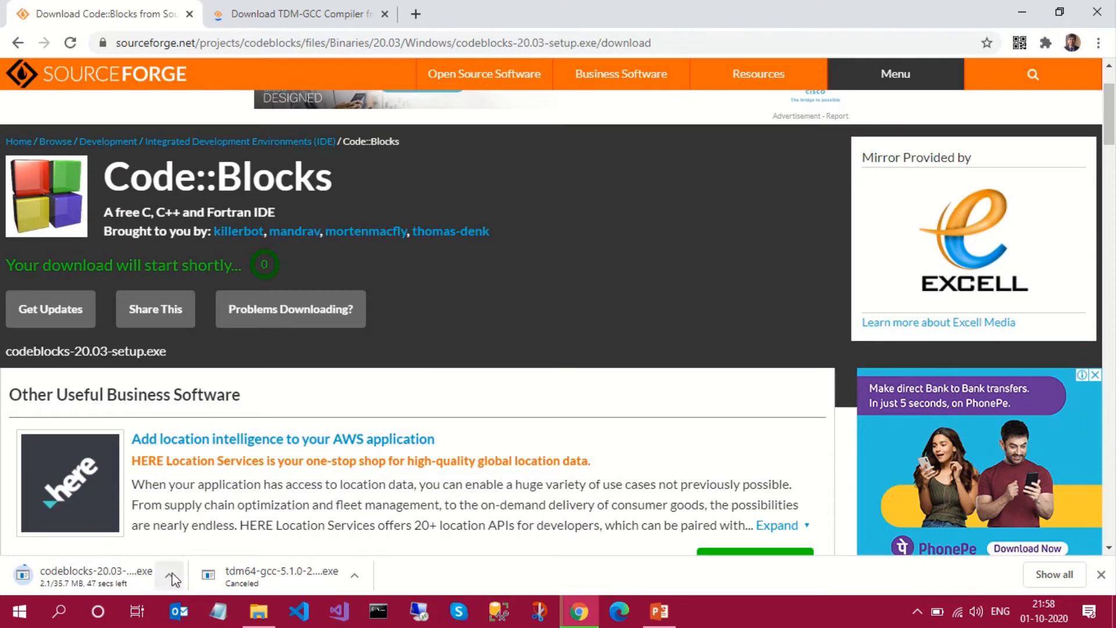
left_click(172, 575)
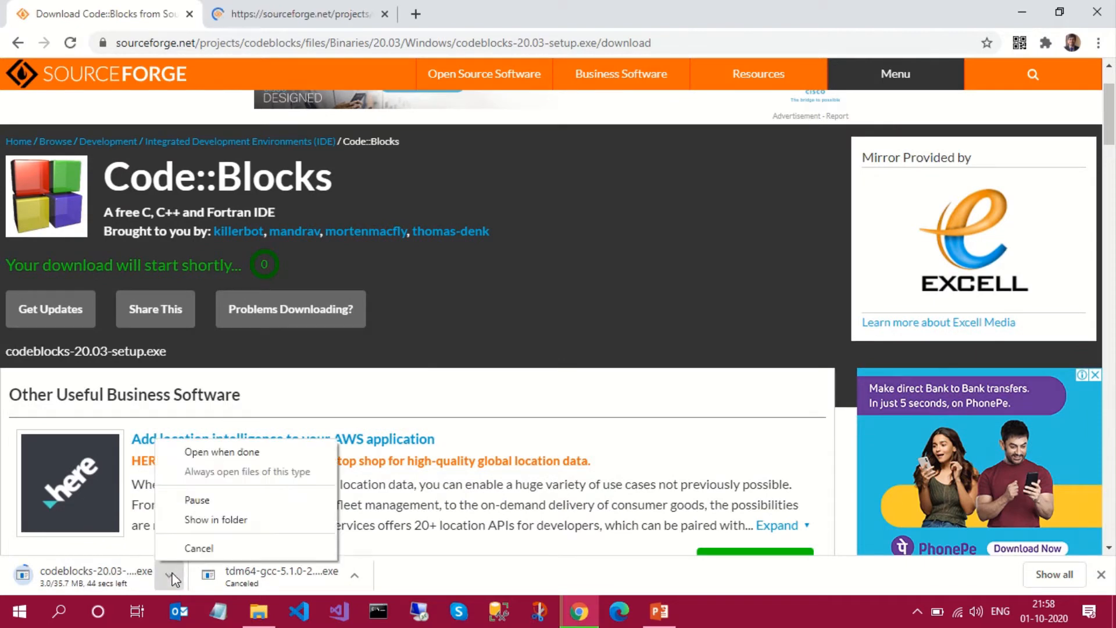
left_click(201, 548)
- Switch to File Explorer and launch the tdm64-gcc-5.1.0-2 installer from the Downloads folder
left_click(260, 615)
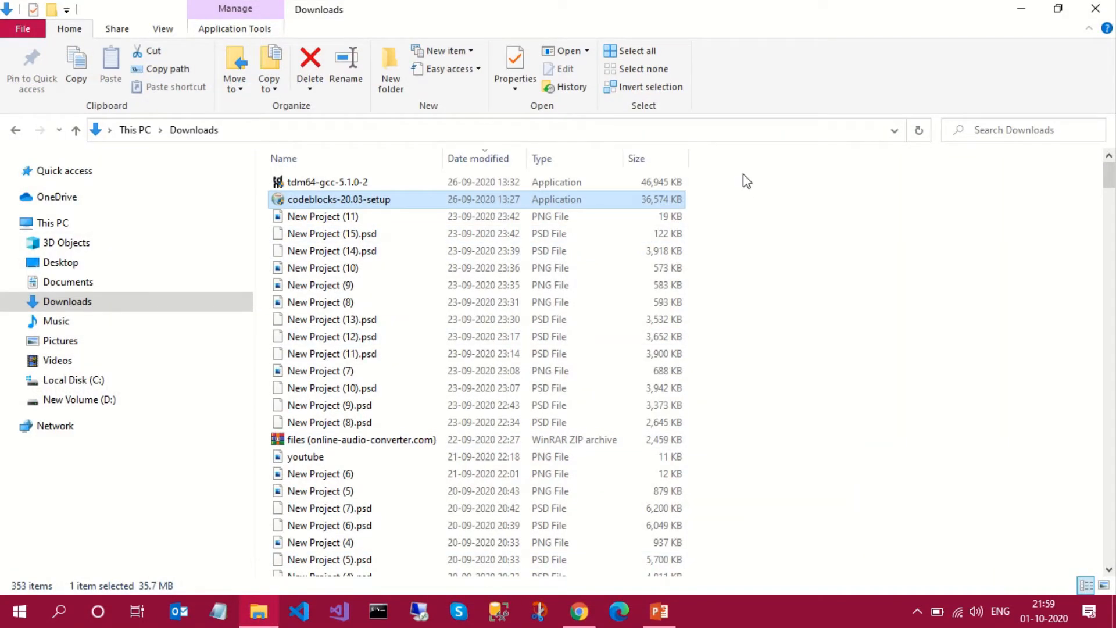
left_click(743, 175)
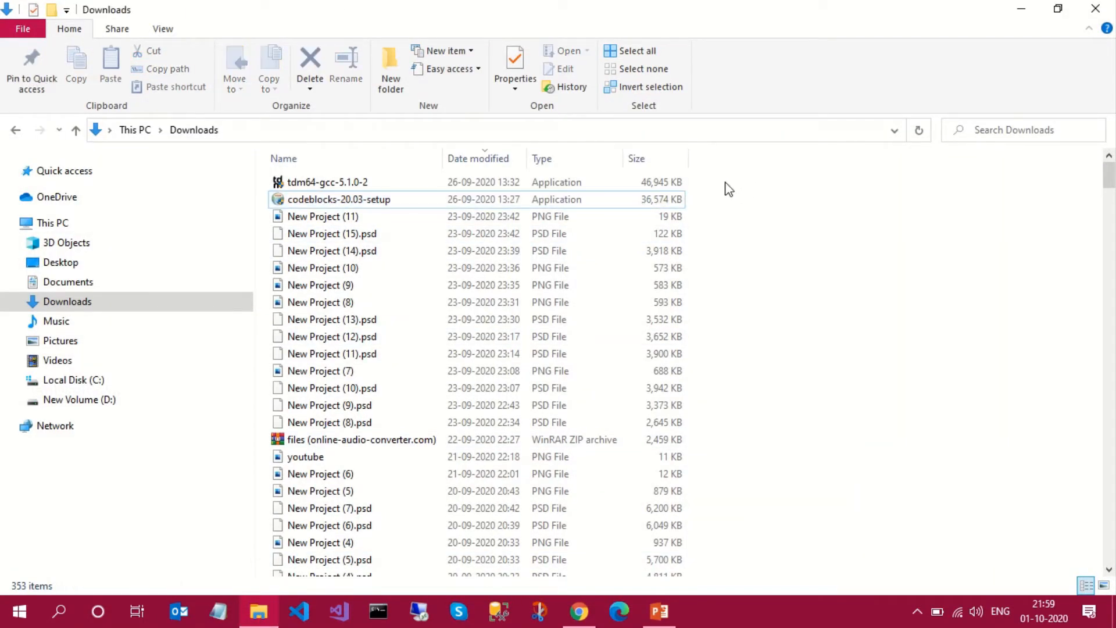
left_click_drag(727, 187, 661, 216)
left_click(717, 229)
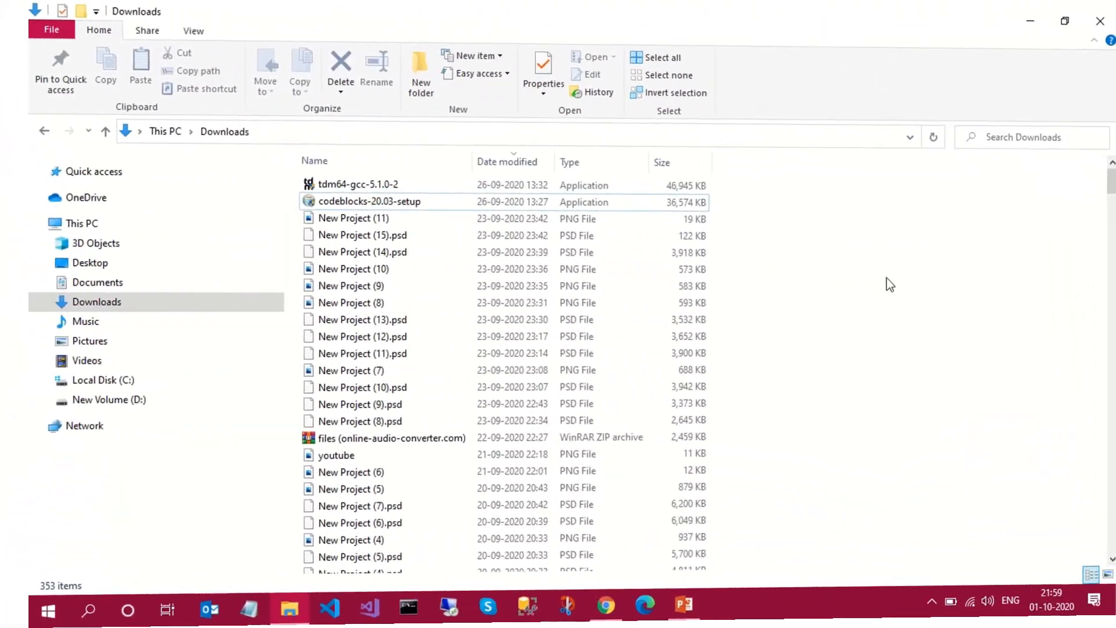
double_click(357, 183)
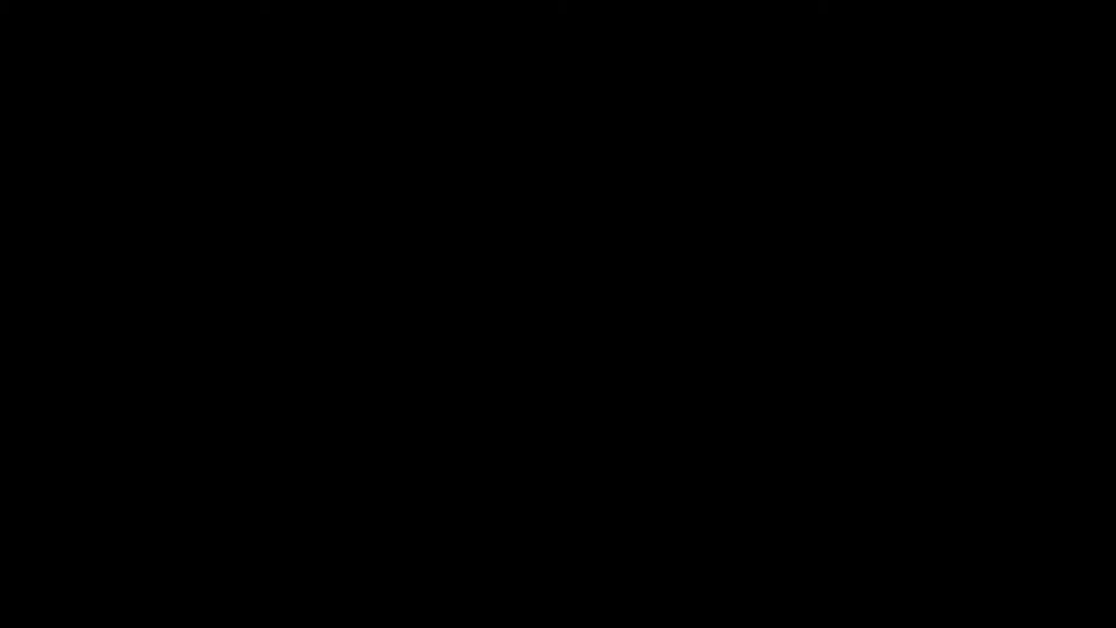
left_click(490, 415)
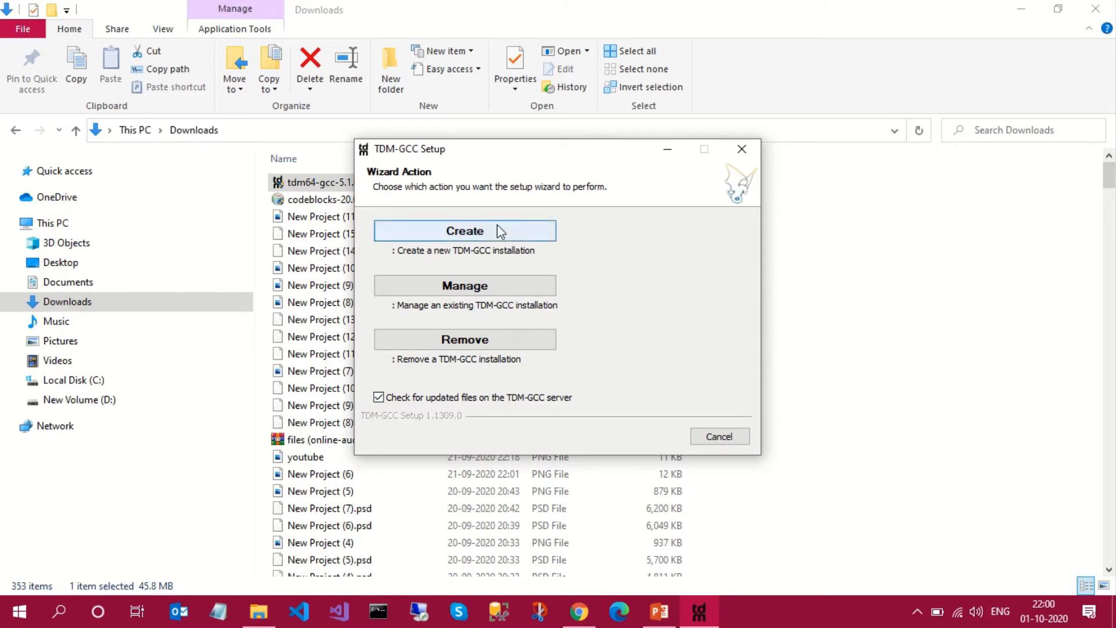
- Choose to create a new TDM-GCC installation, dismissing the update notice and continuing past the license changes
left_click(487, 232)
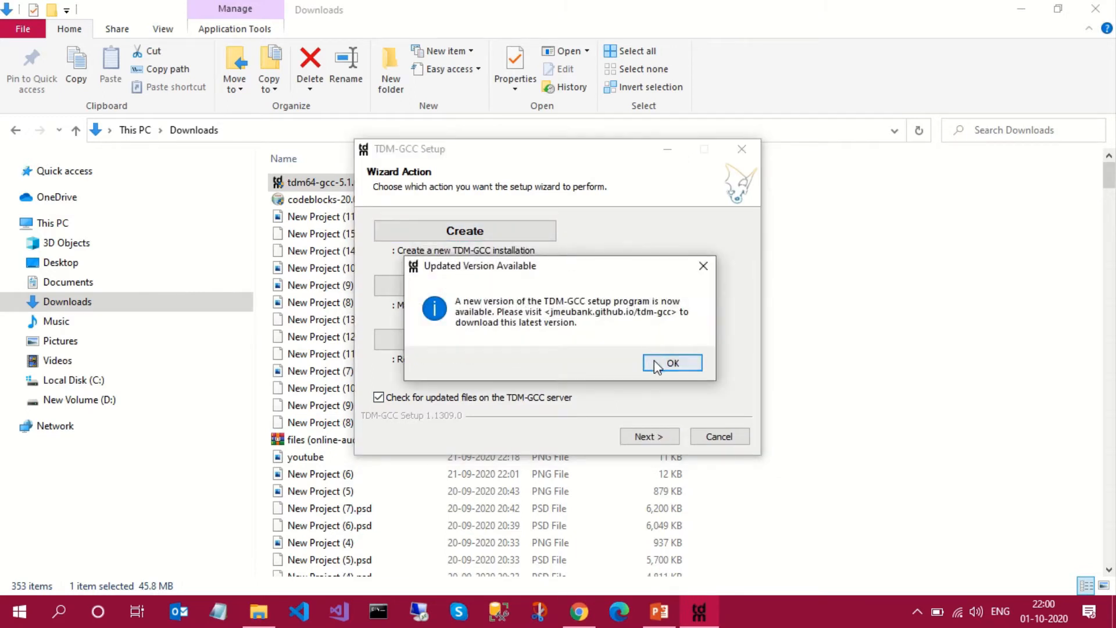
left_click(654, 362)
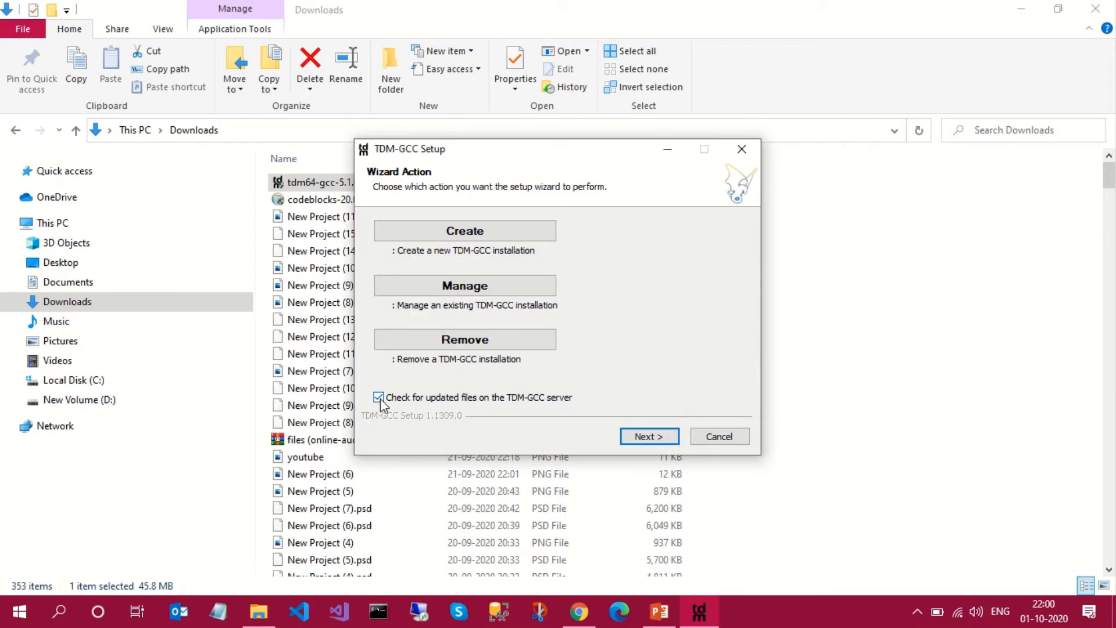
left_click(493, 233)
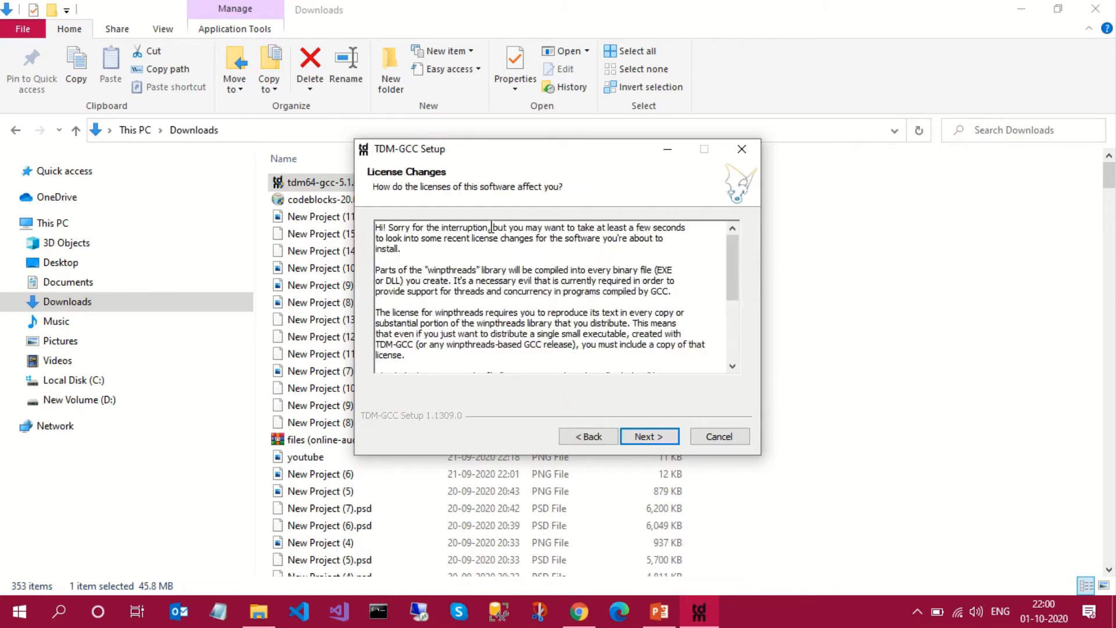
left_click(645, 441)
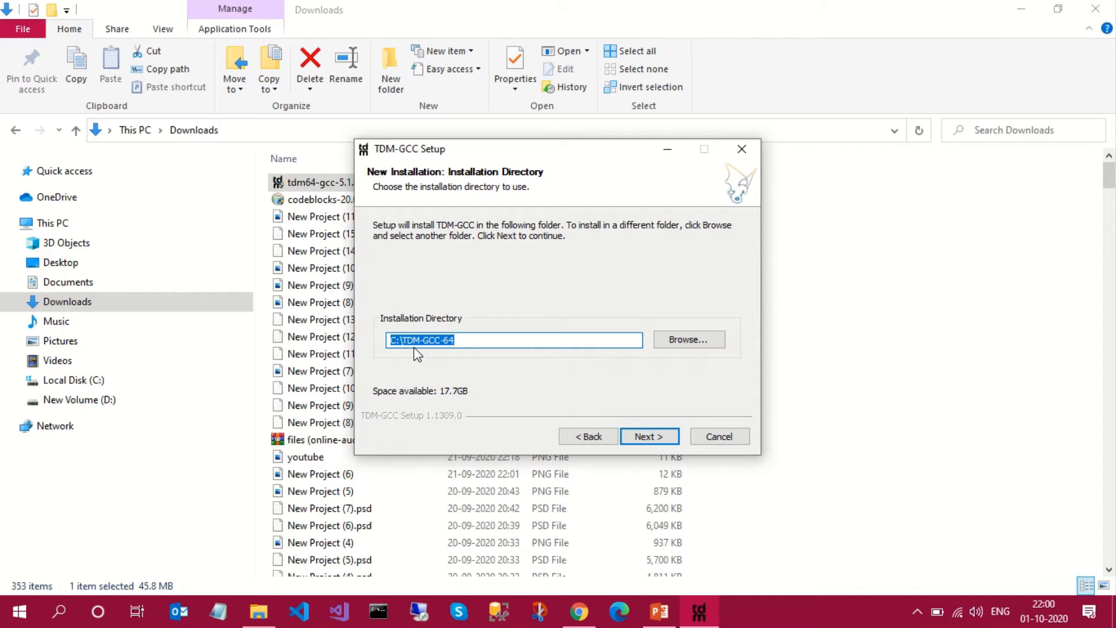
- Install the TDM-GCC Recommended, C/C++ components into the existing folder C:\TDM-GCC-64, showing the installation details
mouse_move(470, 342)
left_mouse_down()
mouse_move(395, 342)
mouse_move(470, 339)
left_mouse_up()
left_click_drag(473, 341, 375, 346)
left_click(633, 435)
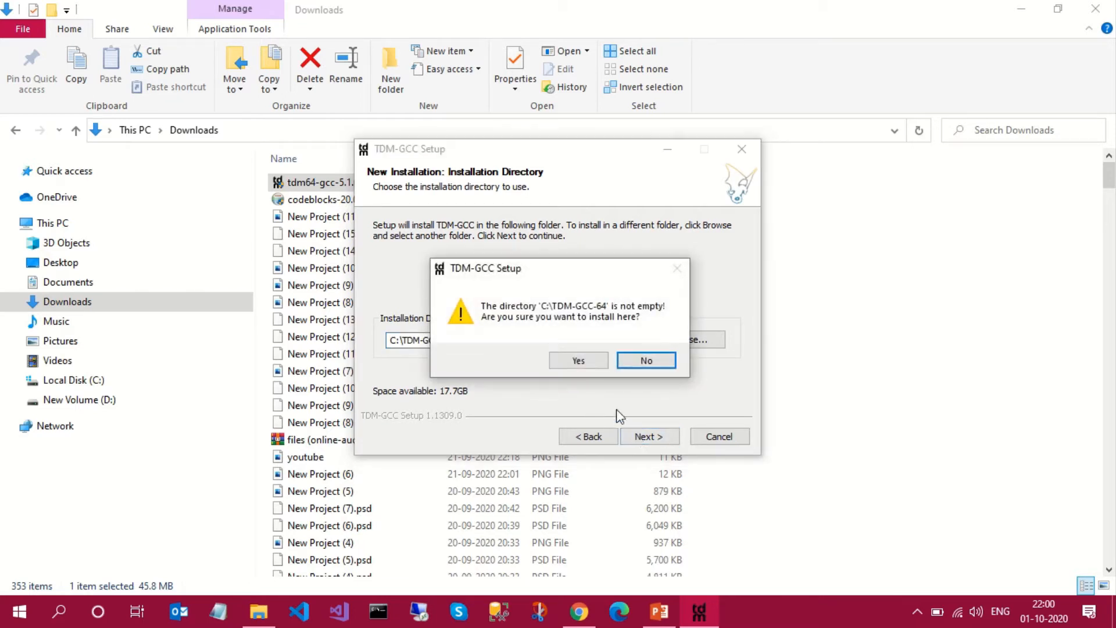
left_click(588, 364)
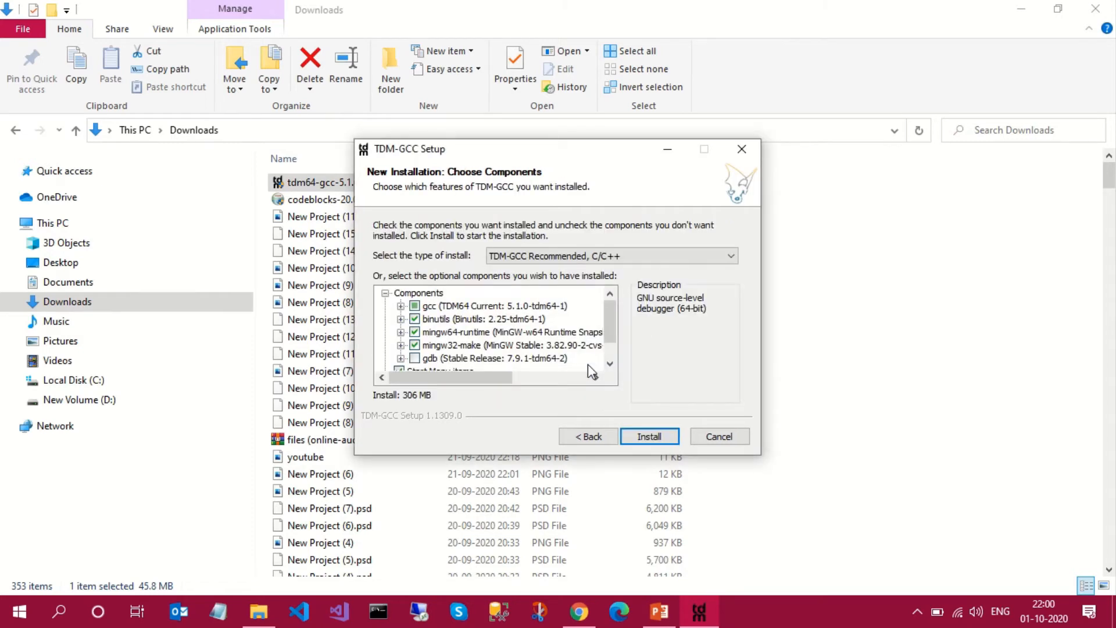
left_click(650, 438)
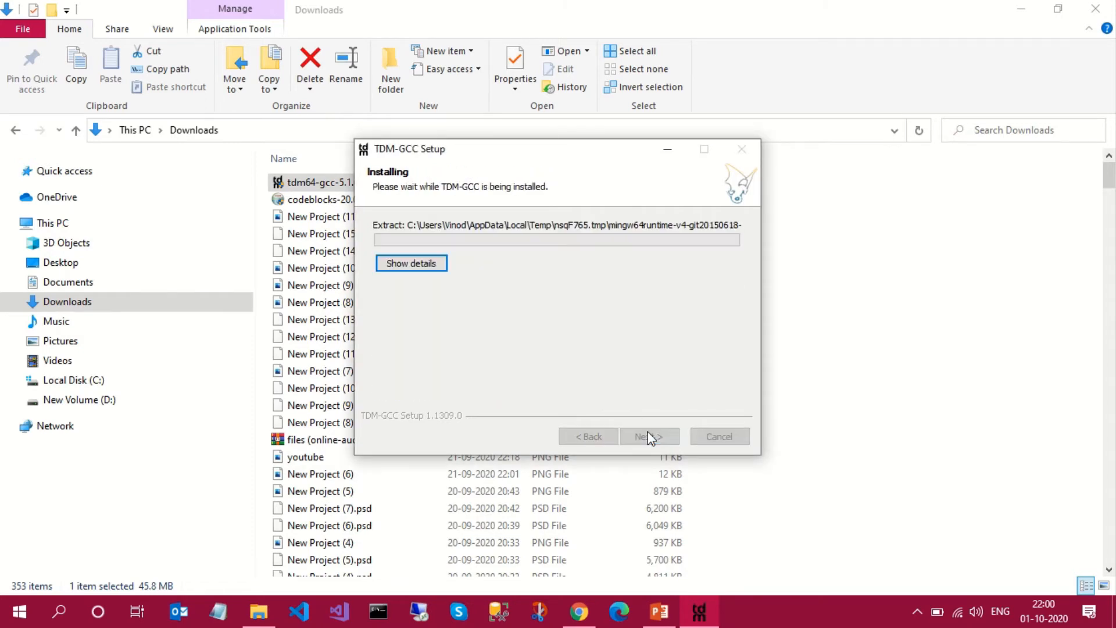
left_click(416, 271)
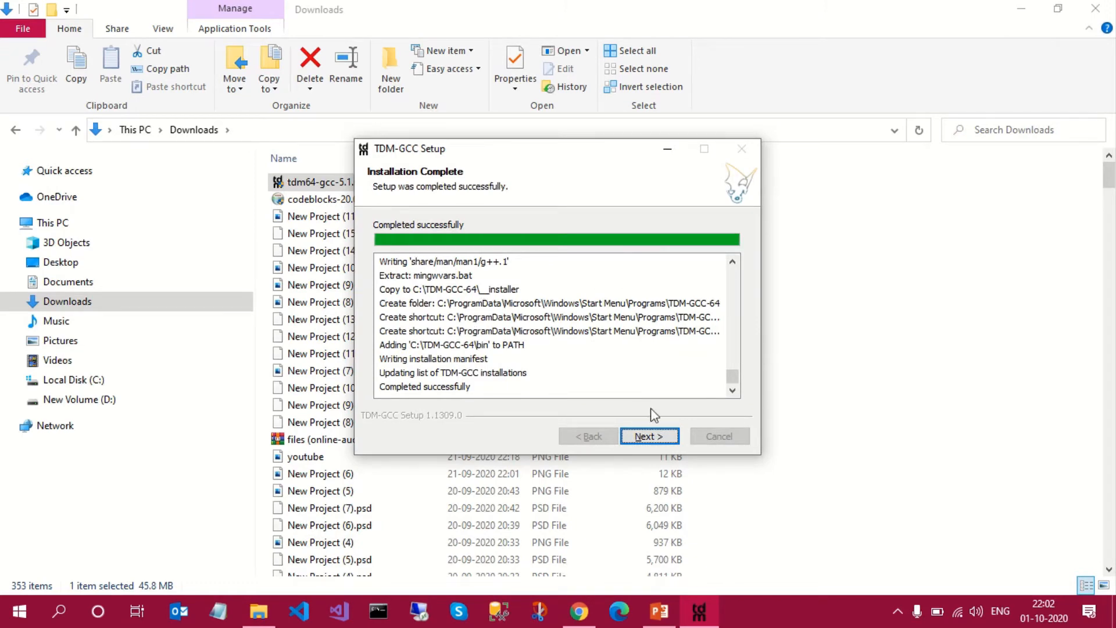
- Finish the TDM-GCC setup wizard with reading the README file turned off
left_click(642, 439)
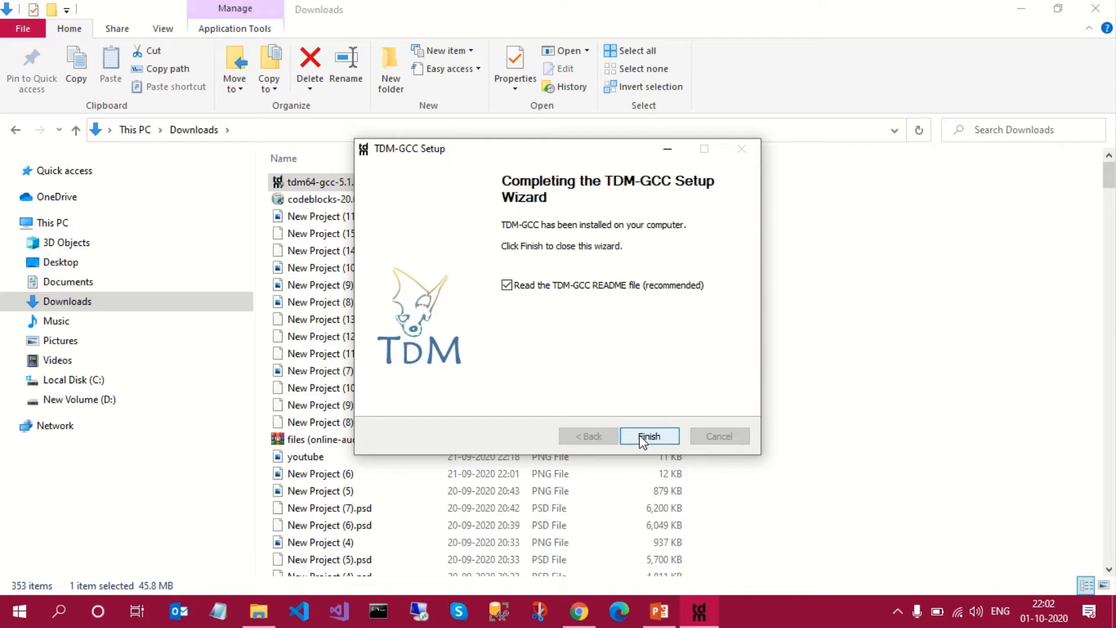
left_click(590, 289)
left_click(637, 436)
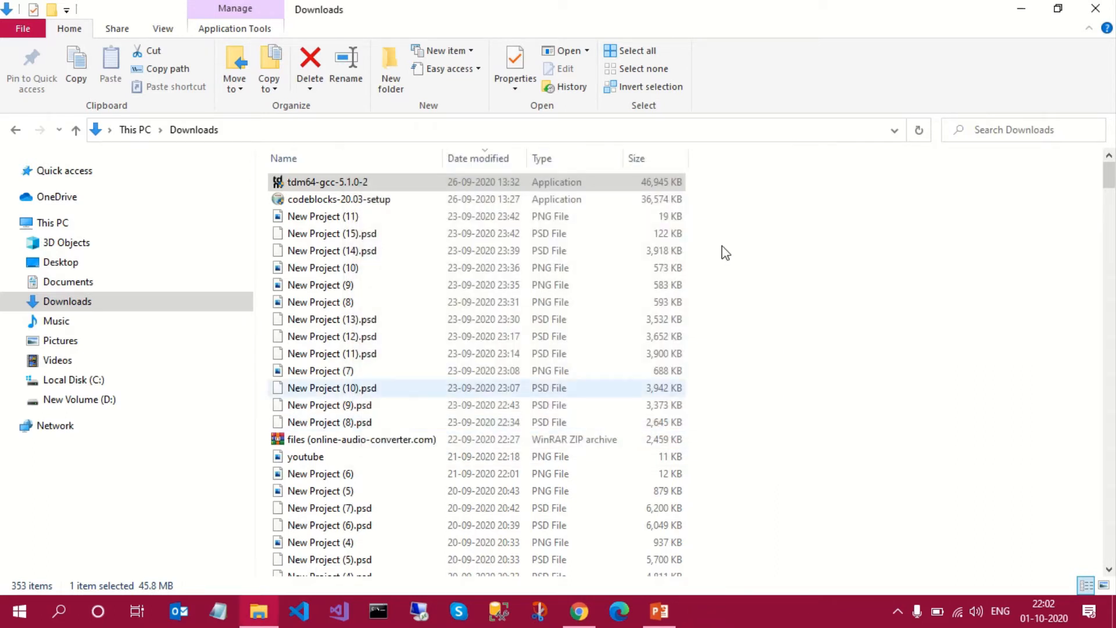
- Launch the codeblocks-20.03-setup installer from the Downloads folder and accept its license agreement
double_click(365, 201)
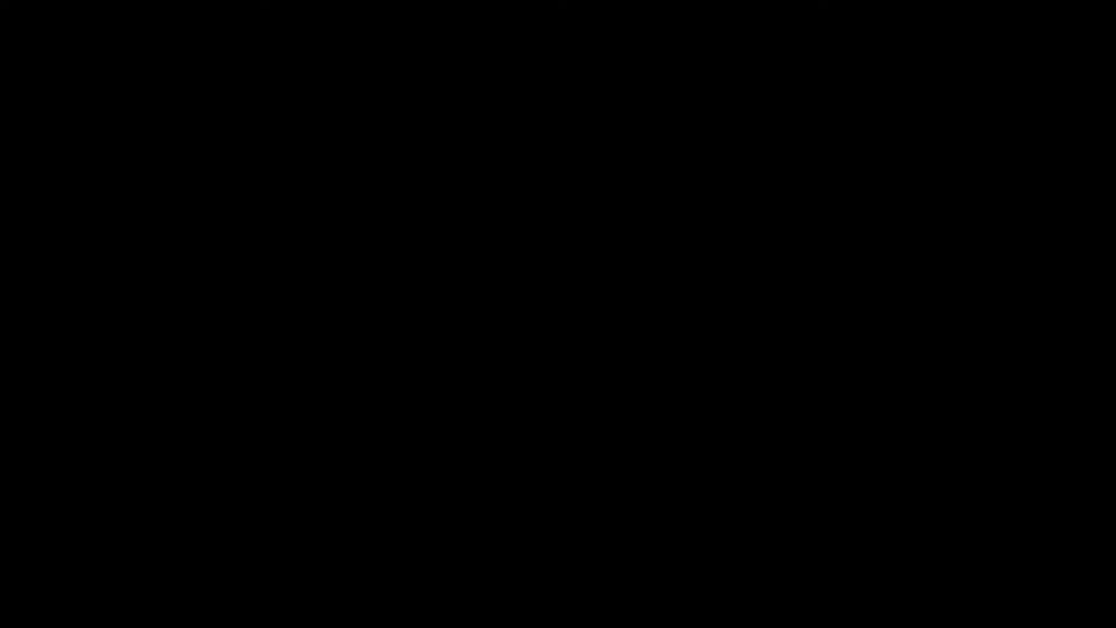
left_click(451, 409)
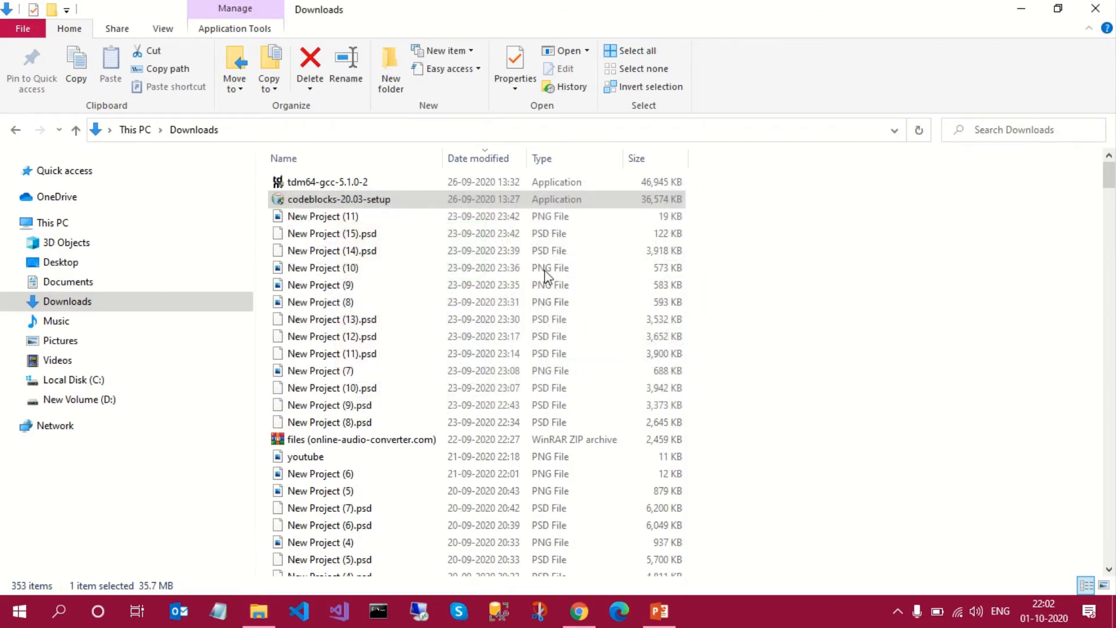
left_click(662, 437)
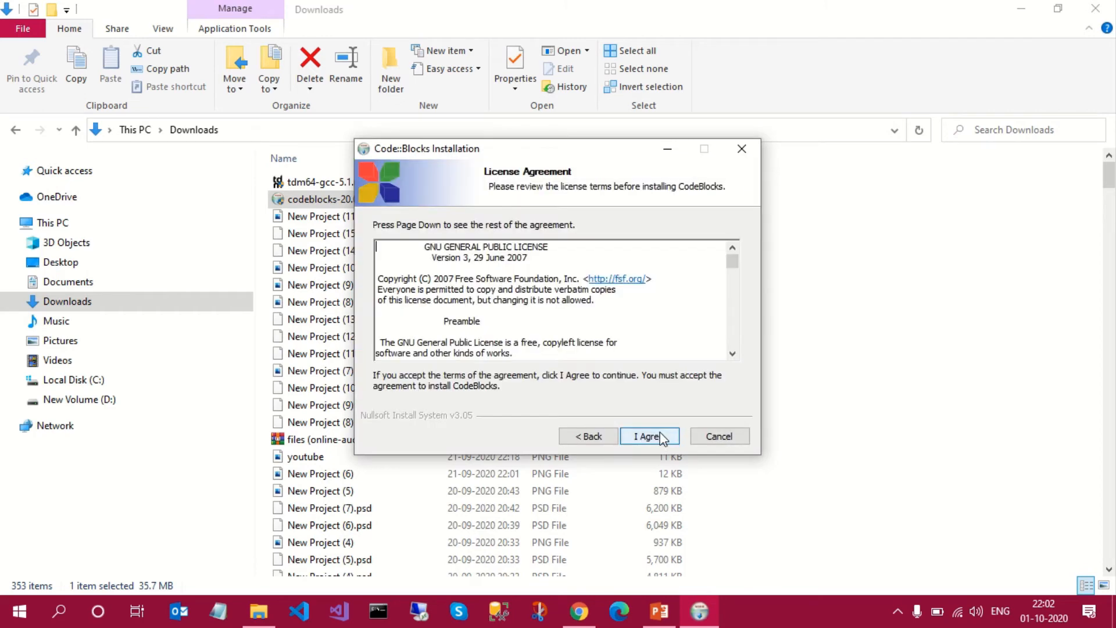
left_click(663, 437)
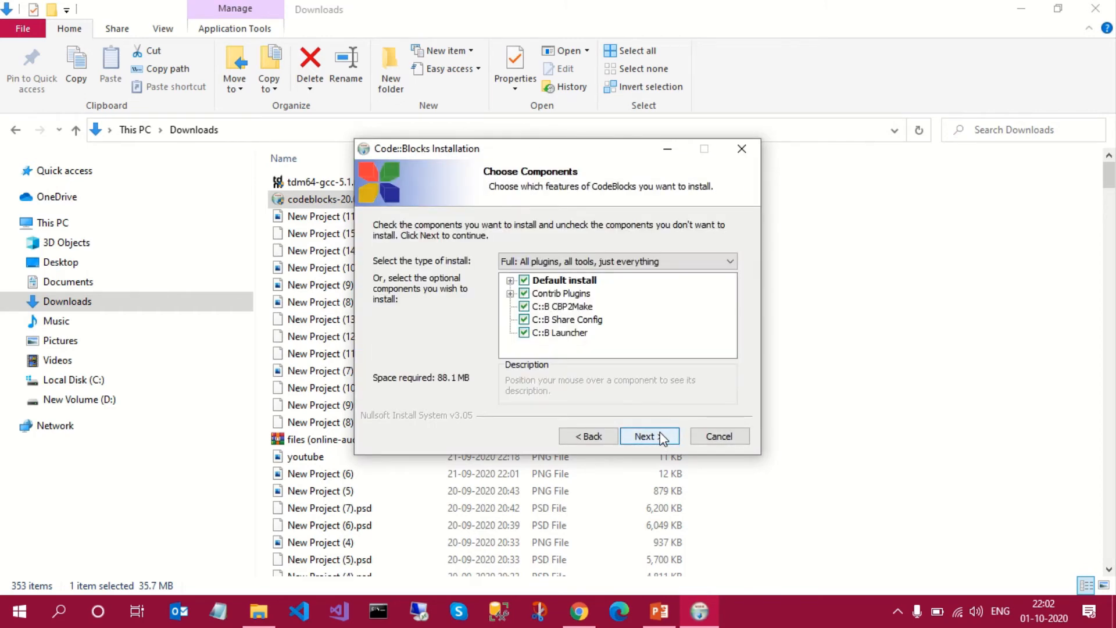
- Install the full set of Code::Blocks components into the existing folder C:\Program Files\CodeBlocks and run Code::Blocks from the installer
left_click(662, 437)
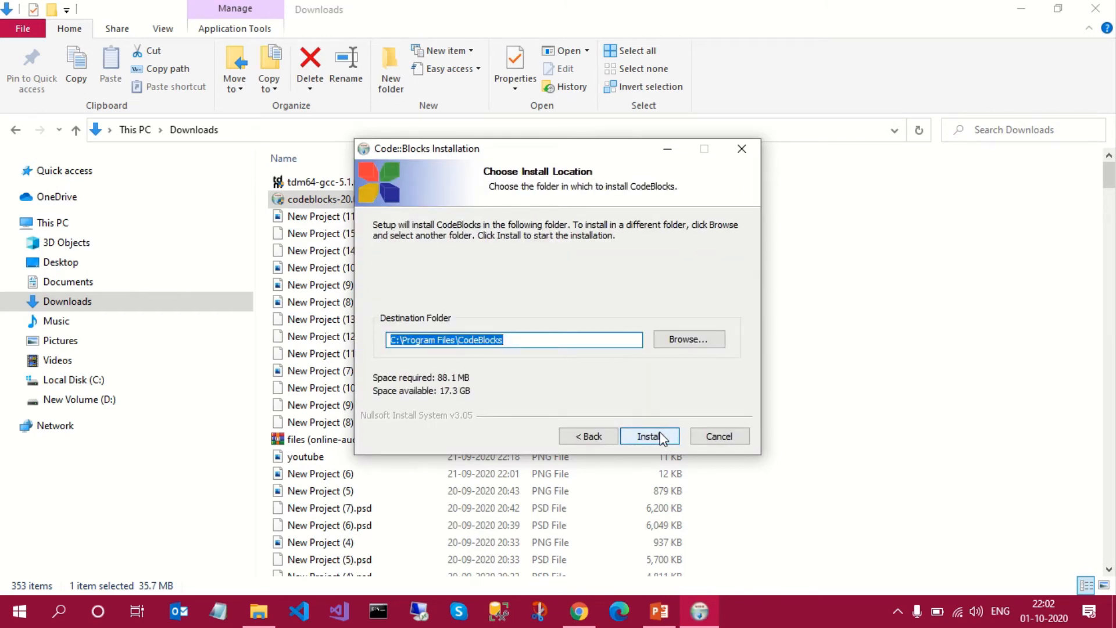
left_click(663, 437)
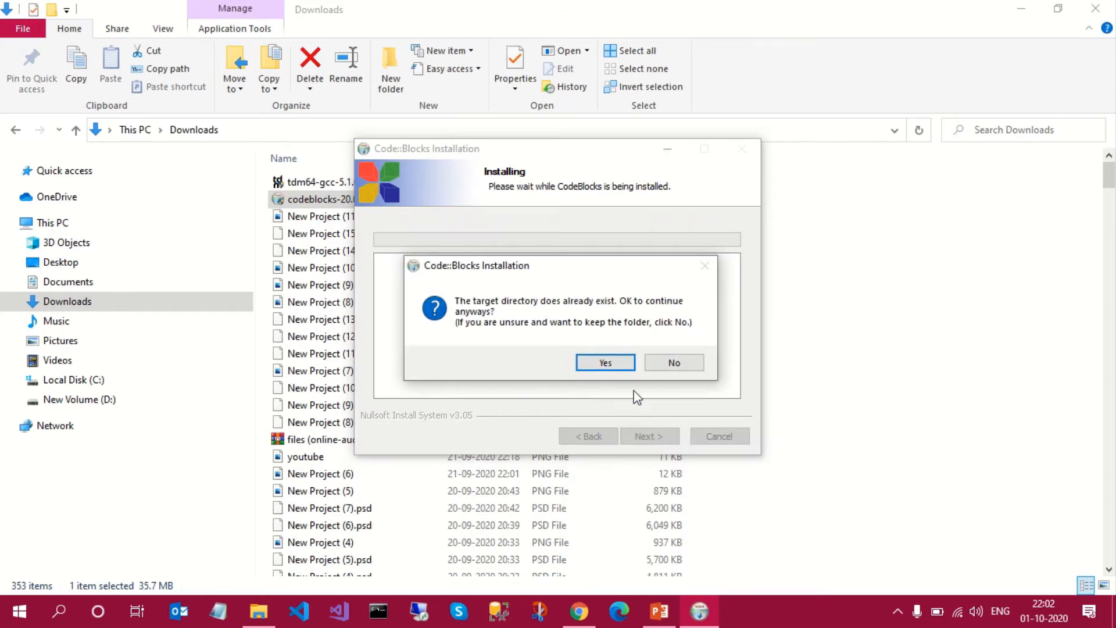
left_click(616, 365)
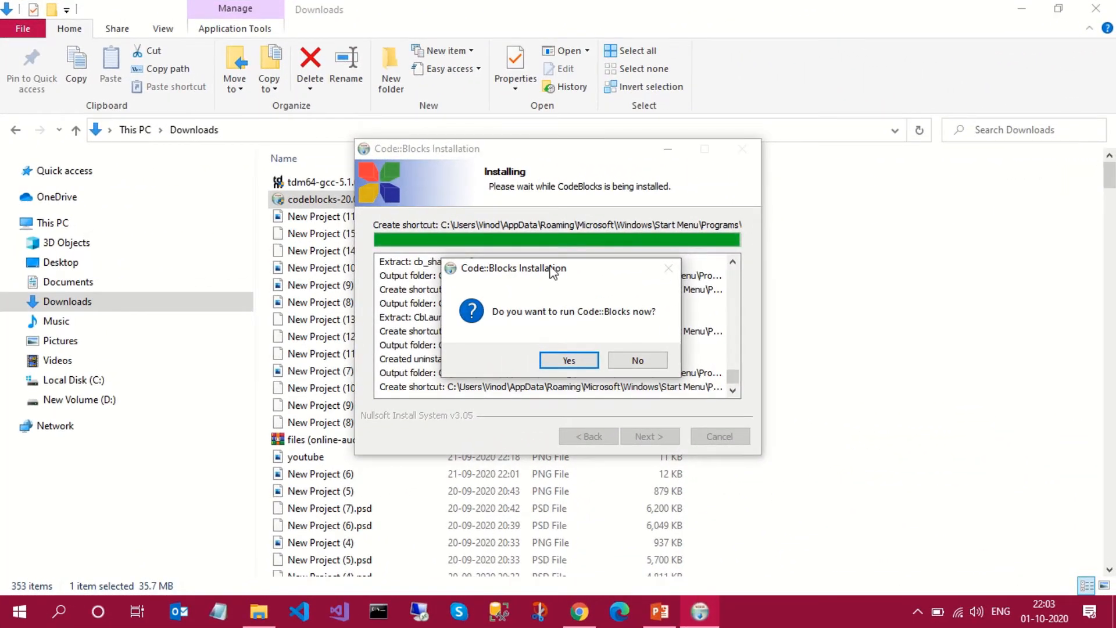
left_click(565, 360)
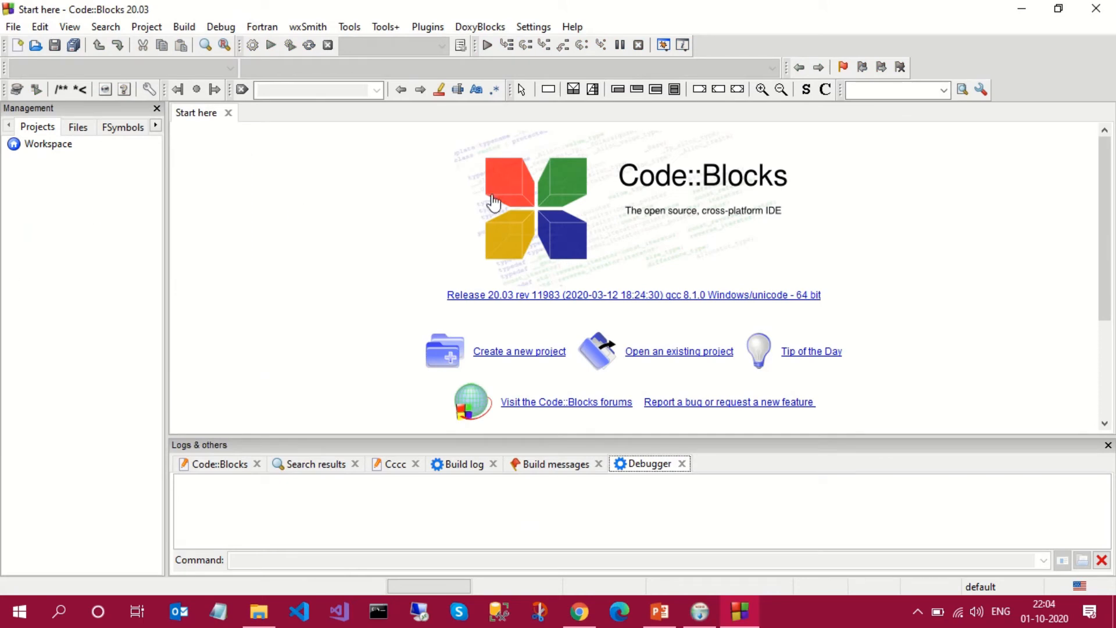
- Create a new empty file and save it as helloWorld.c in the C practice folder
left_click(362, 235)
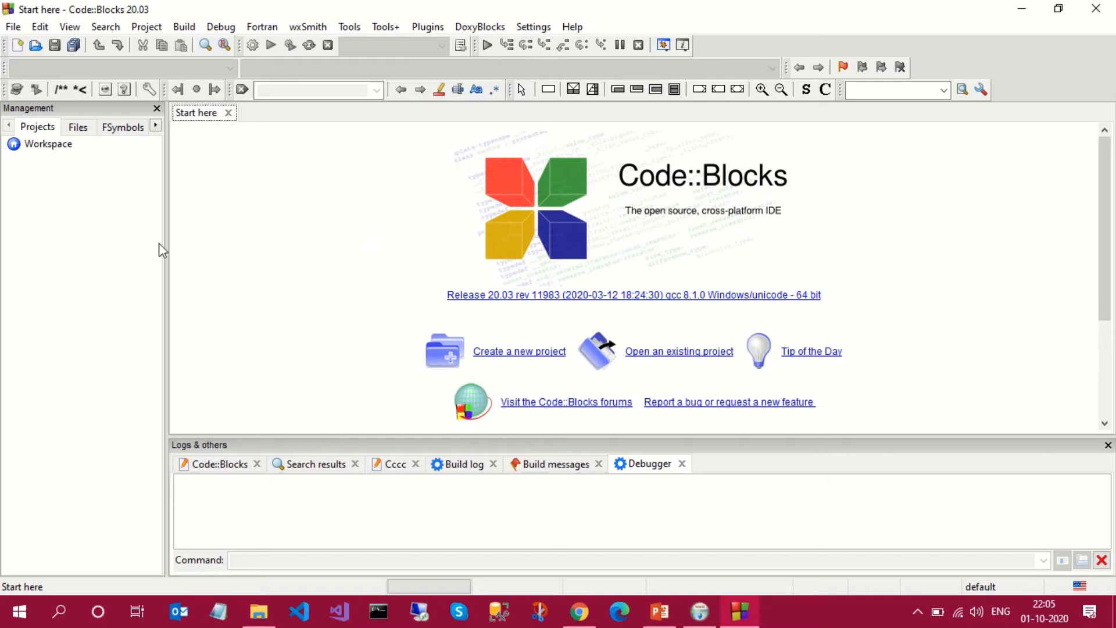
left_click(17, 50)
left_click(71, 64)
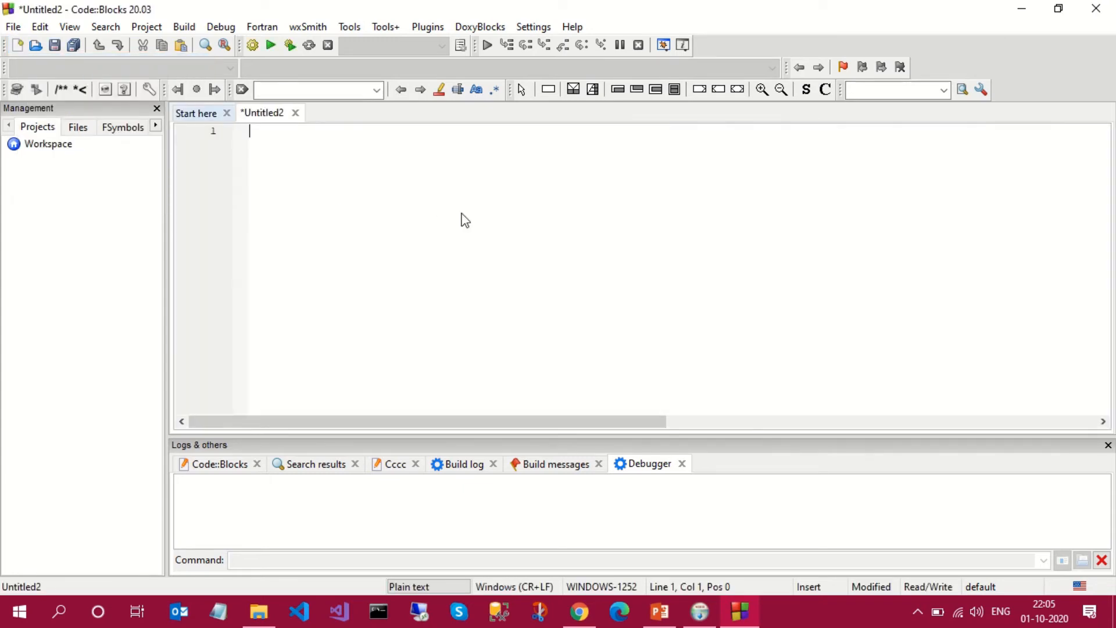
key("Return")
key("ctrl+s")
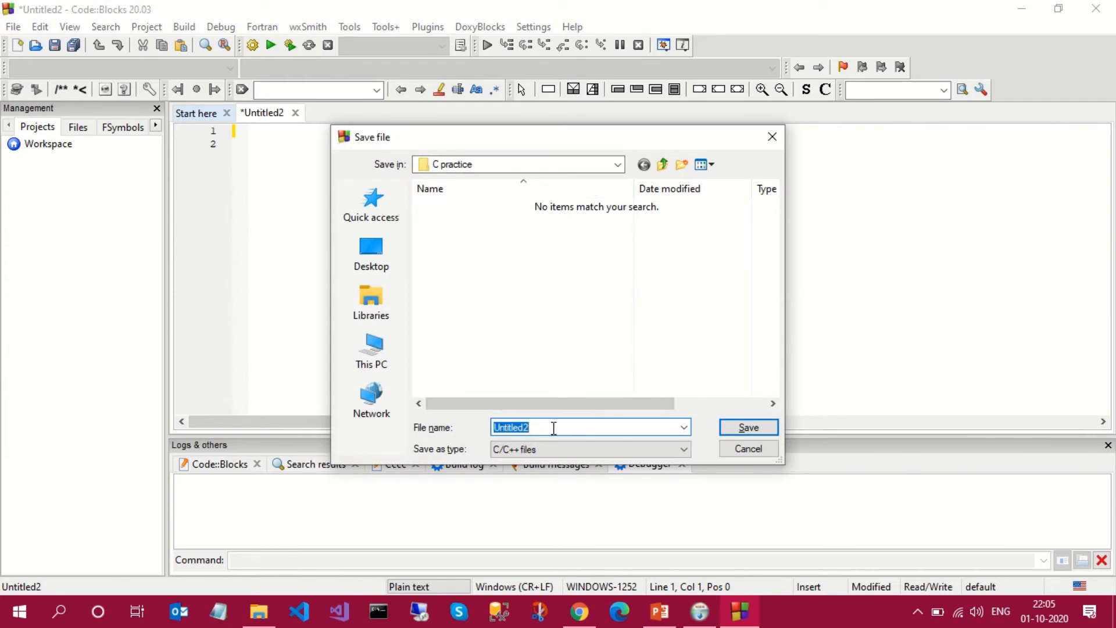
type("hello.c")
key("BackSpace")
key("BackSpace")
type("World.c")
key("Return")
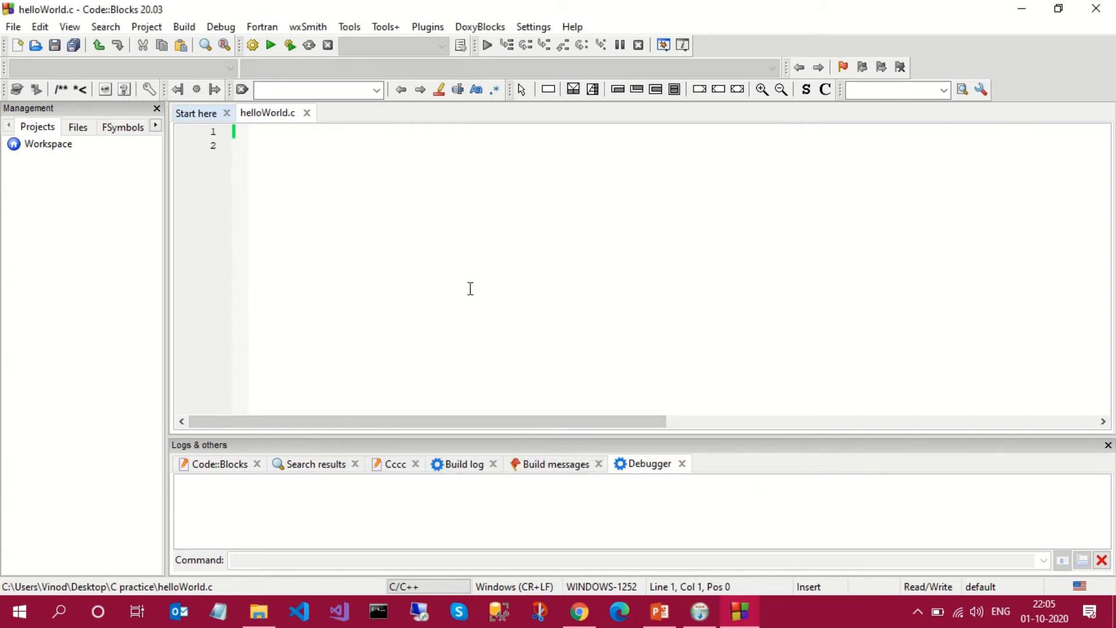
- Add the line #include<stdio.h> at the start of helloWorld.c
type("#inclu")
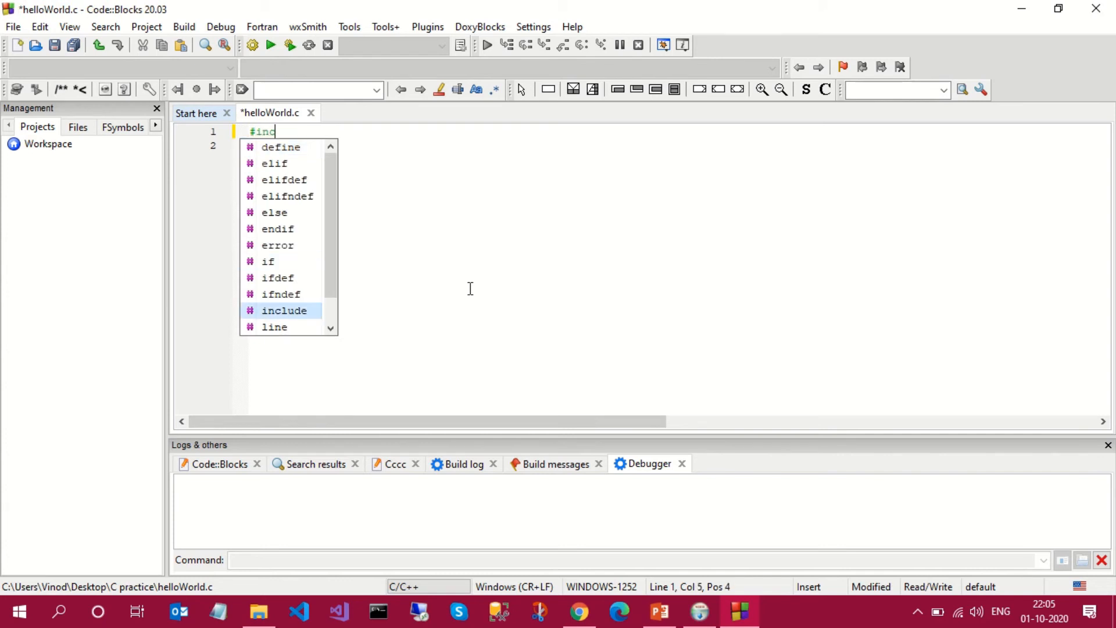
key("Return")
type("<")
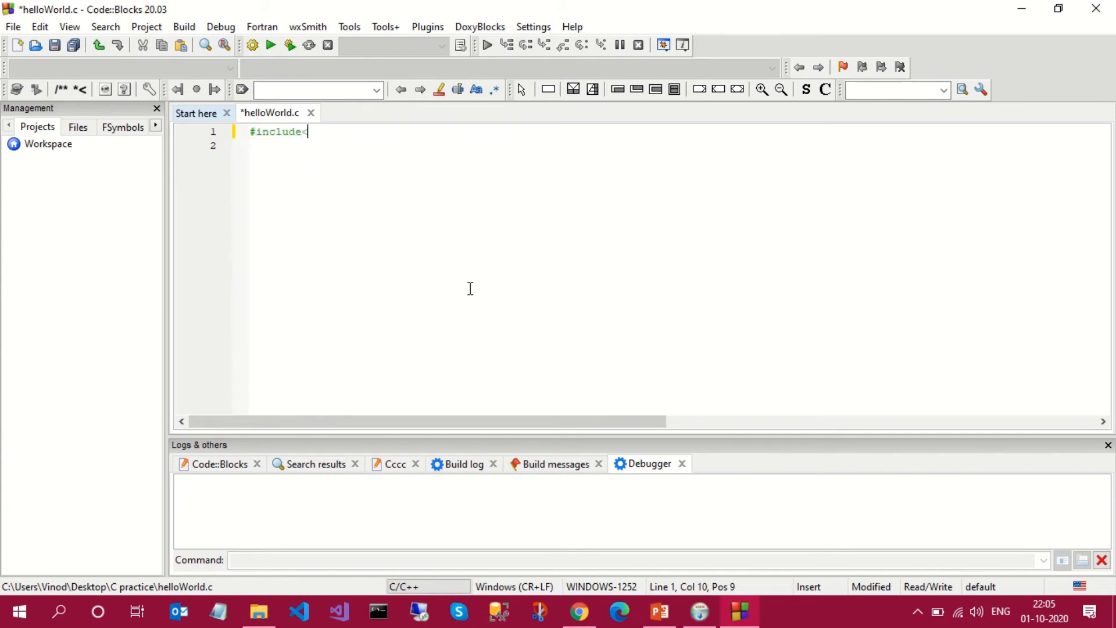
type("stdio.h>")
key("Return")
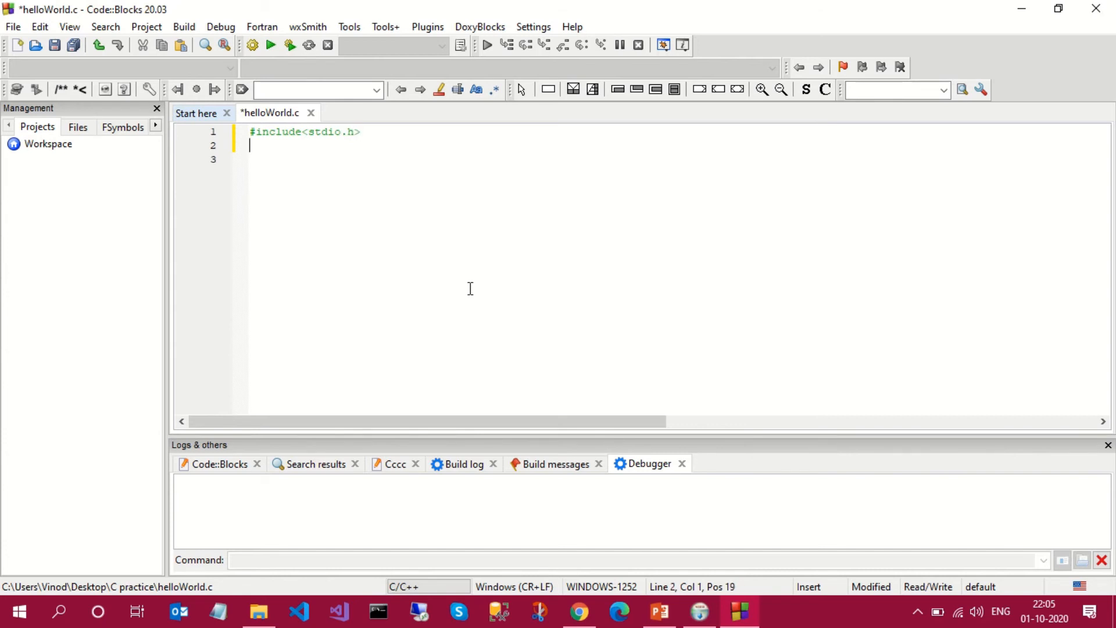
- Add an empty void main() function below the include, leaving a blank line between them and putting each brace on its own line
key("Return")
type("void main")
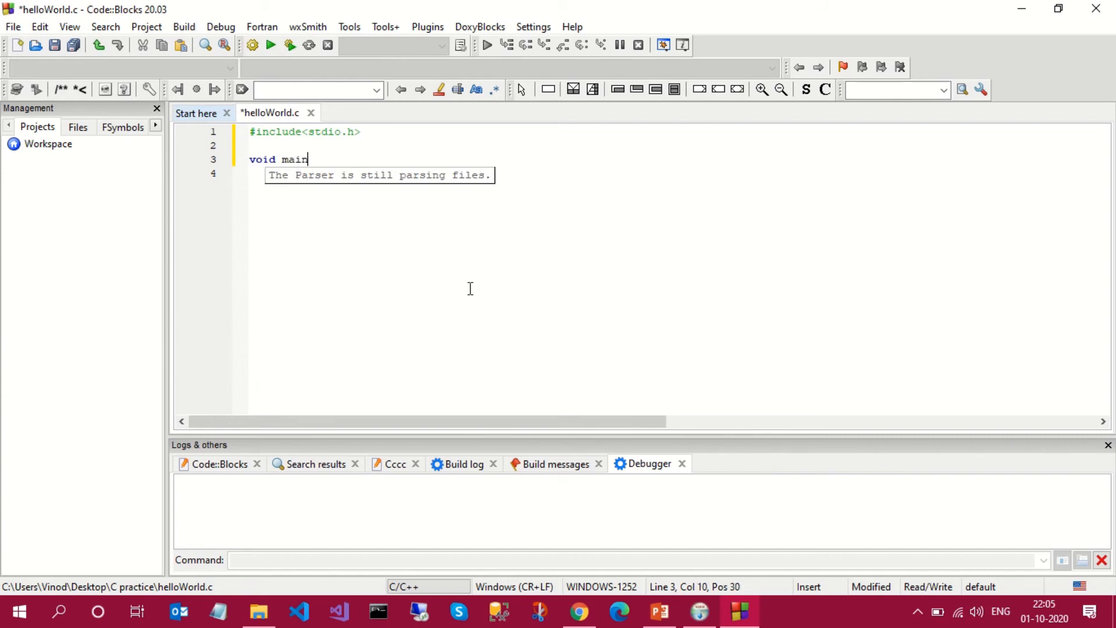
type("(){")
key("Return")
key("Return")
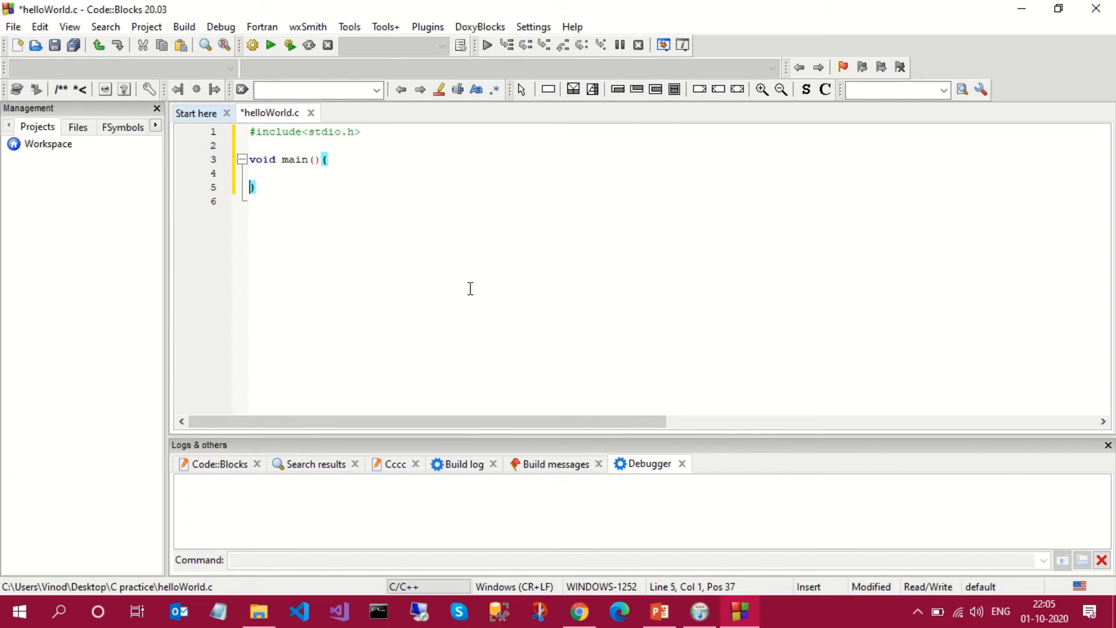
key("Left")
key("Left")
key("Left")
key("Return")
- Write the indented statement printf("Hellow world!"); inside main and save the file
key("Down")
key("Tab")
type("print")
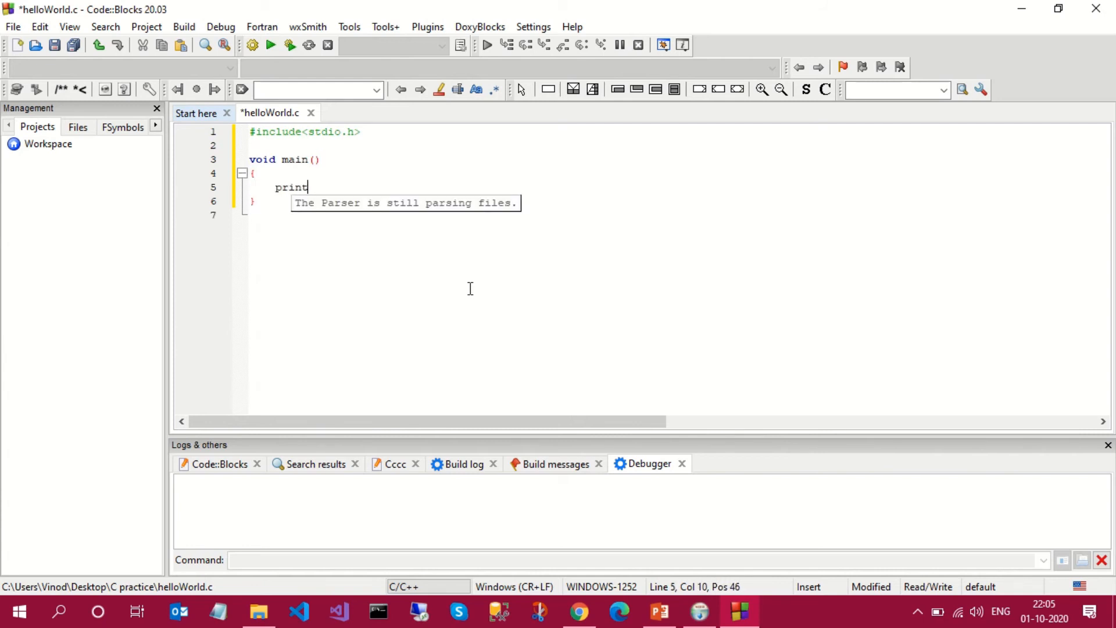
type("f(\"Hellow world")
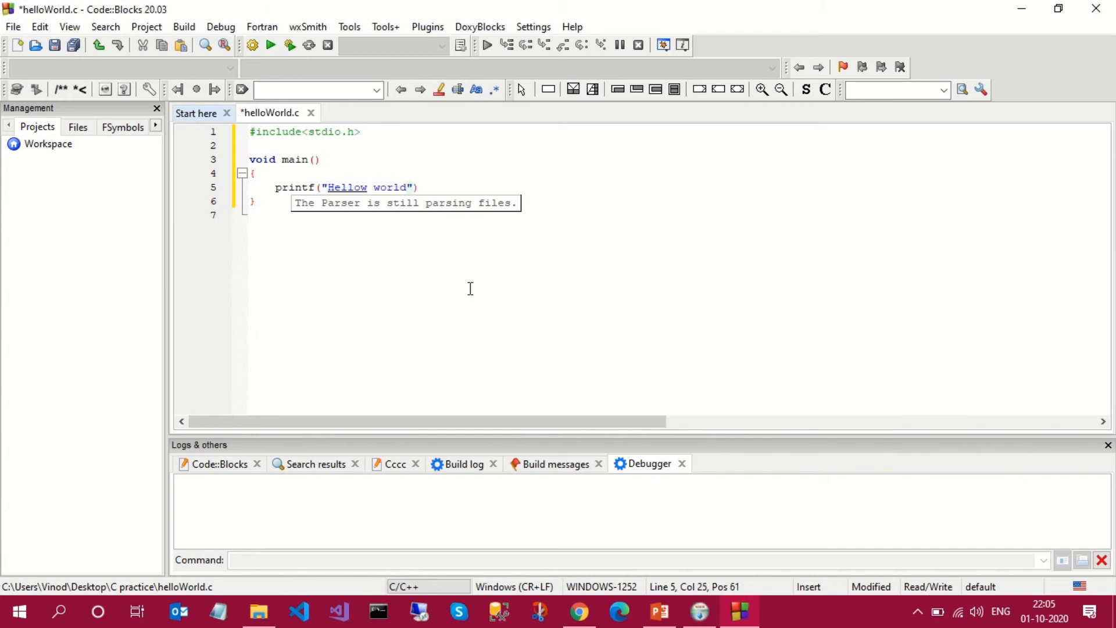
type("!\");")
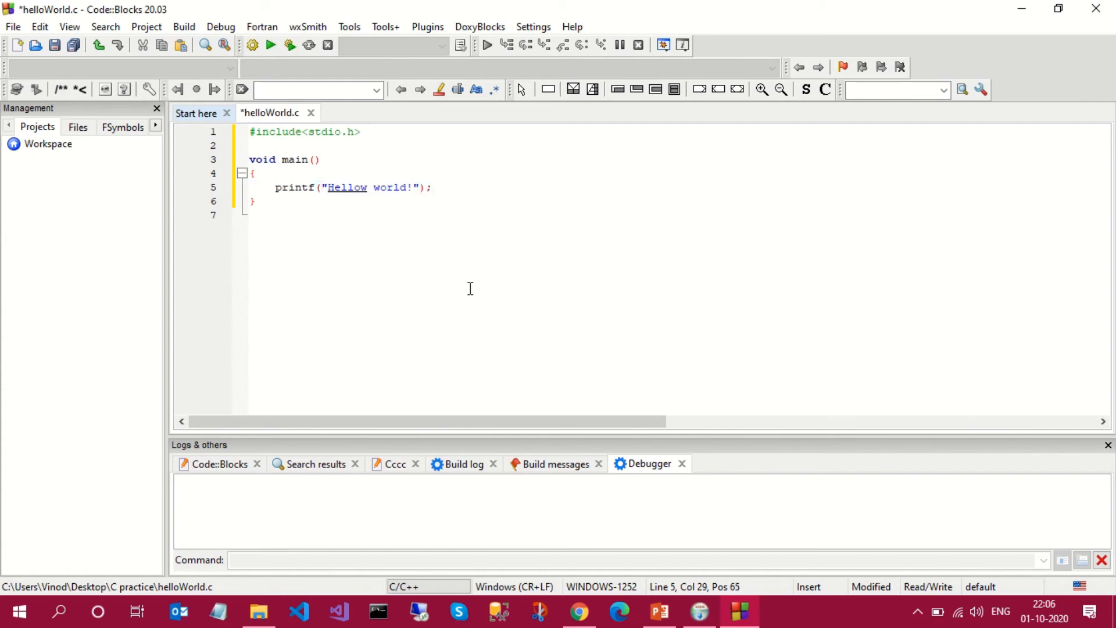
key("ctrl+s")
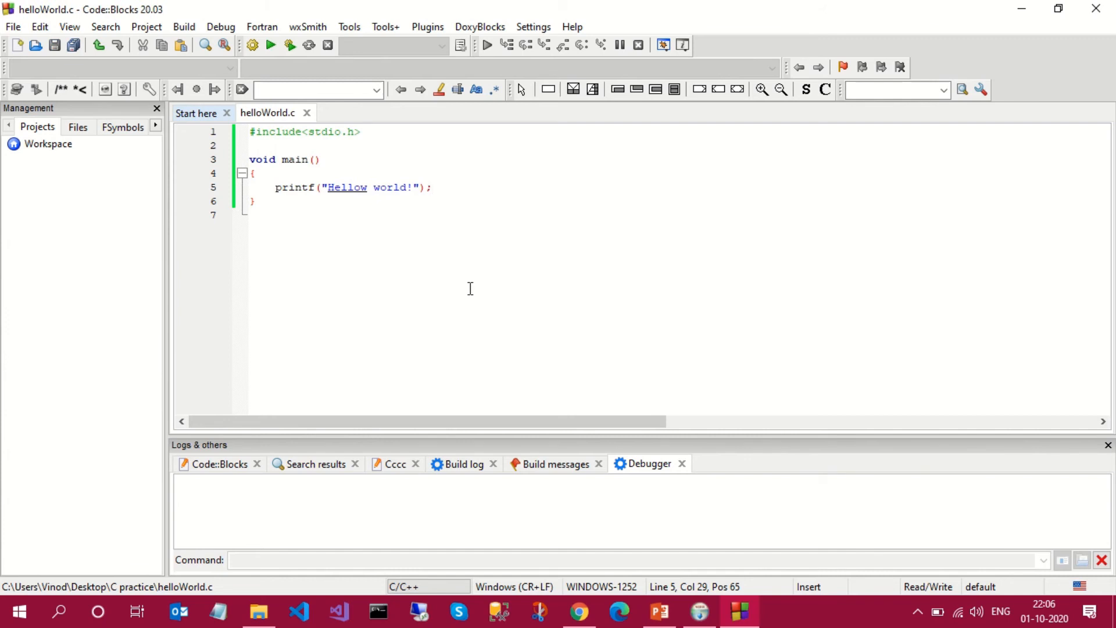
- Build and run helloWorld.c, then close the console window showing its output
left_click(272, 45)
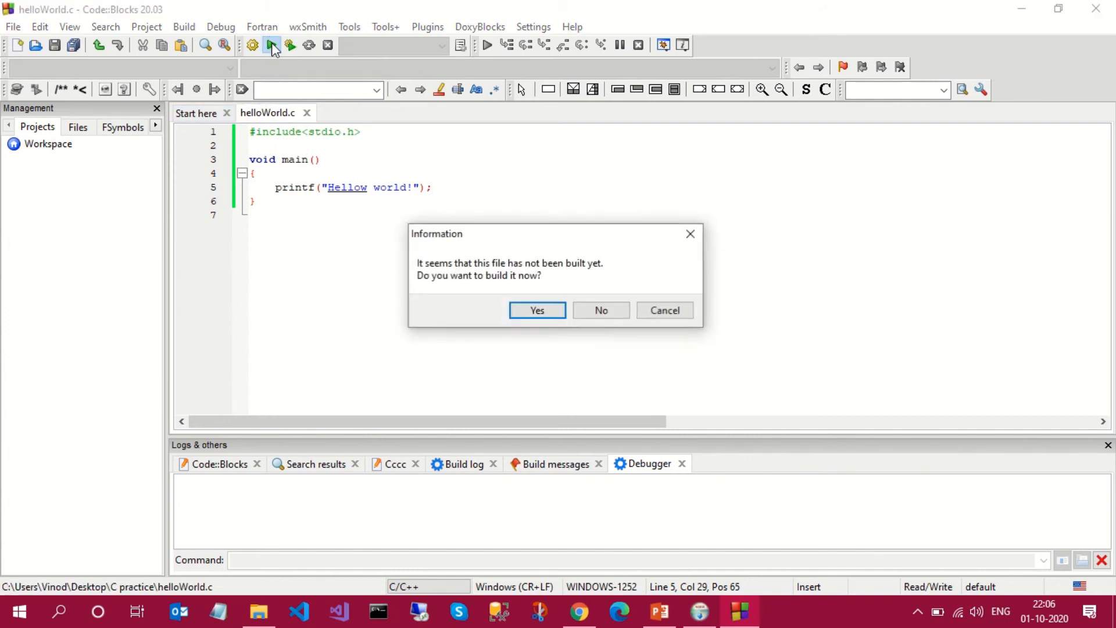
left_click(537, 310)
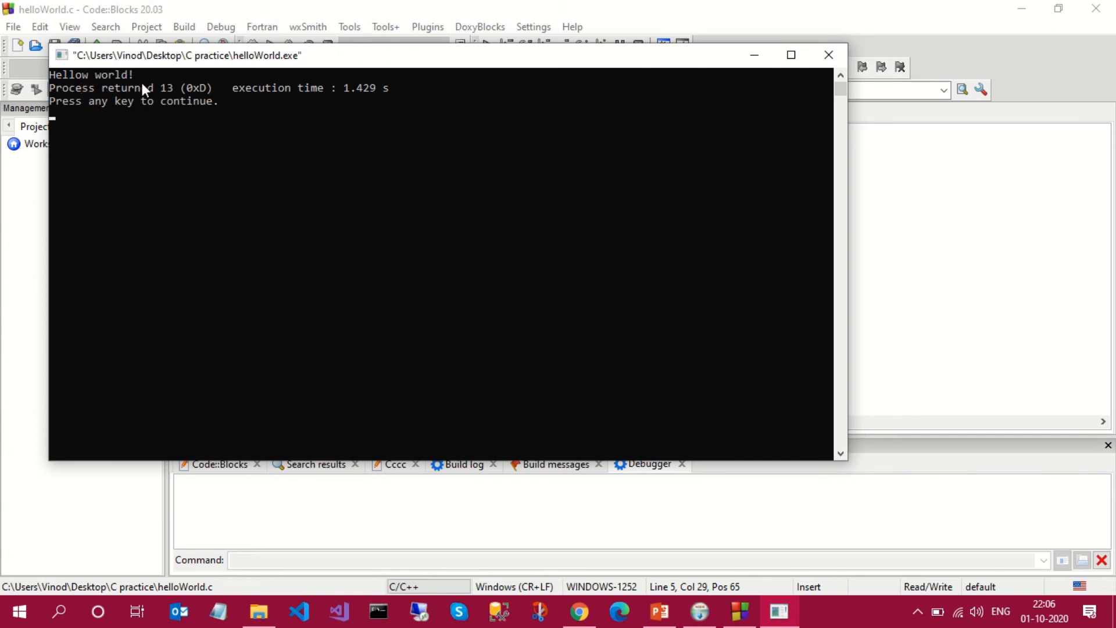
left_click(829, 55)
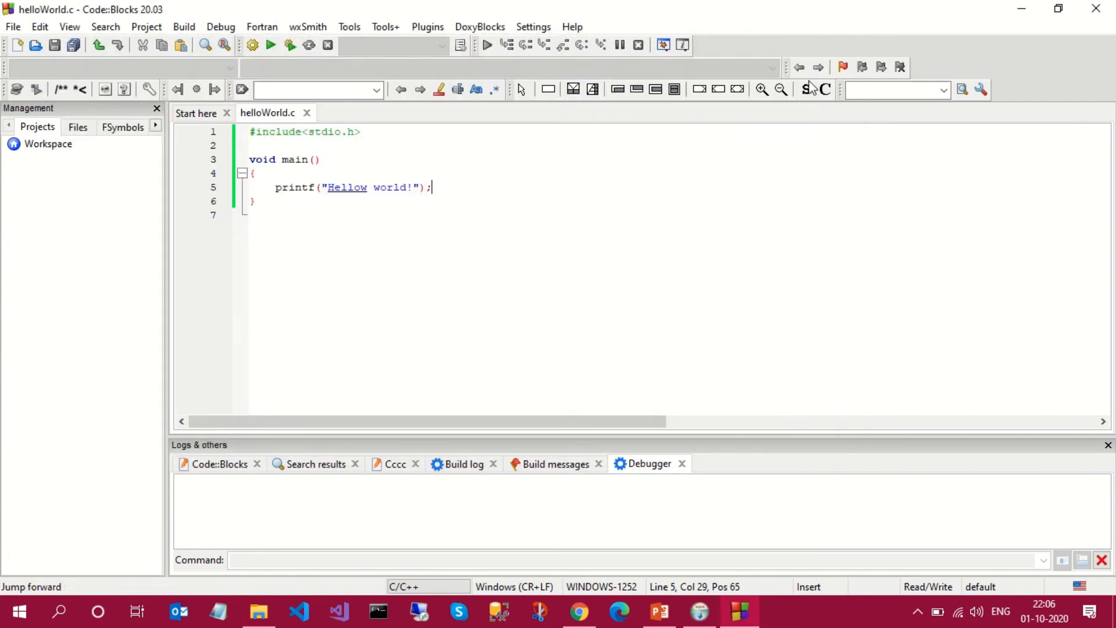
- Correct the spelling of "Hellow" to "Hello" in the printf string and save the file
left_click(368, 188)
key("BackSpace")
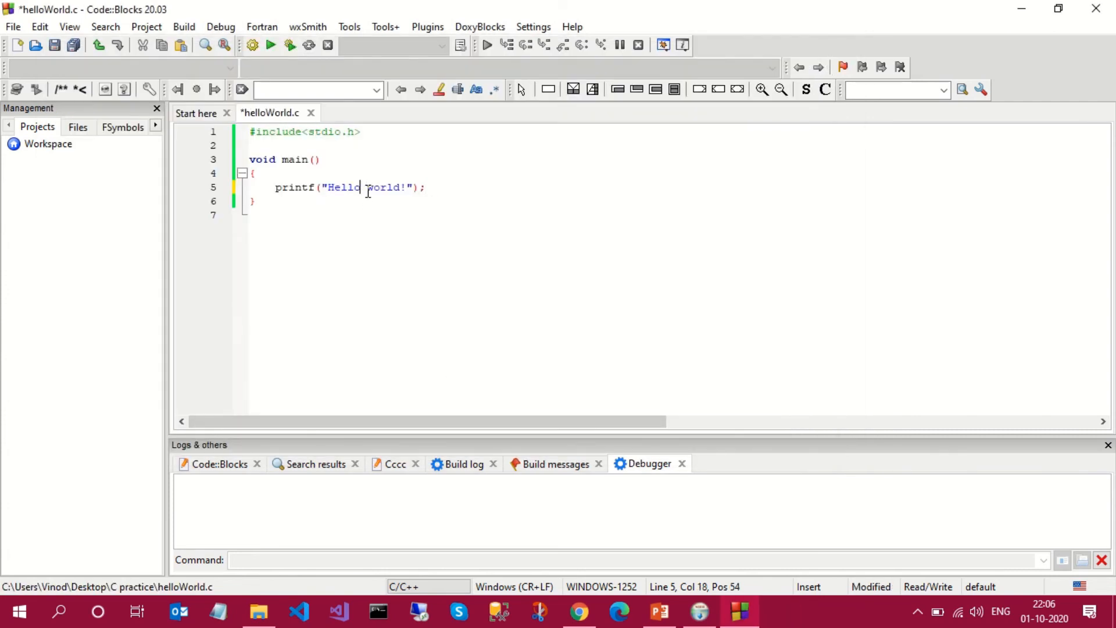
left_click(501, 266)
key("ctrl+s")
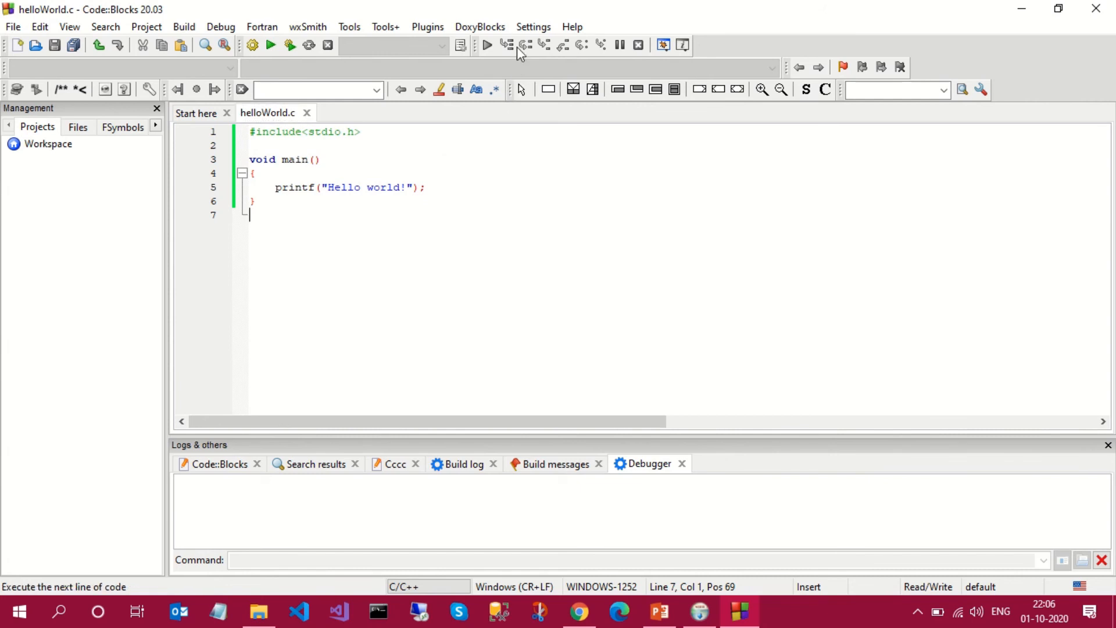
- Examine the compiler's installation directory among the toolchain executables in the global compiler settings
left_click(532, 27)
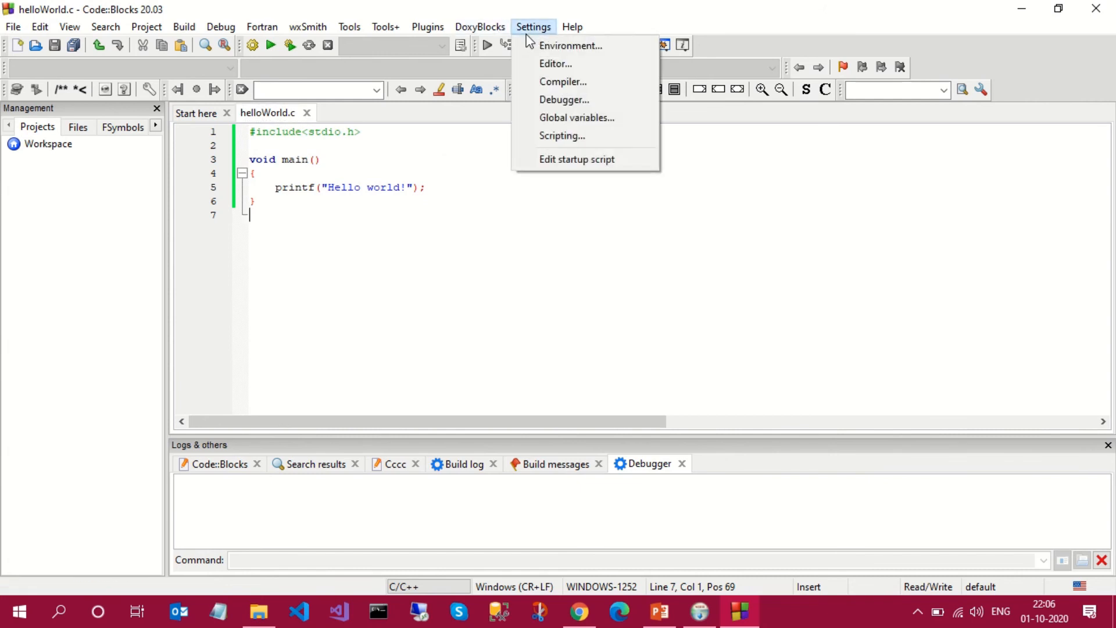
left_click(530, 88)
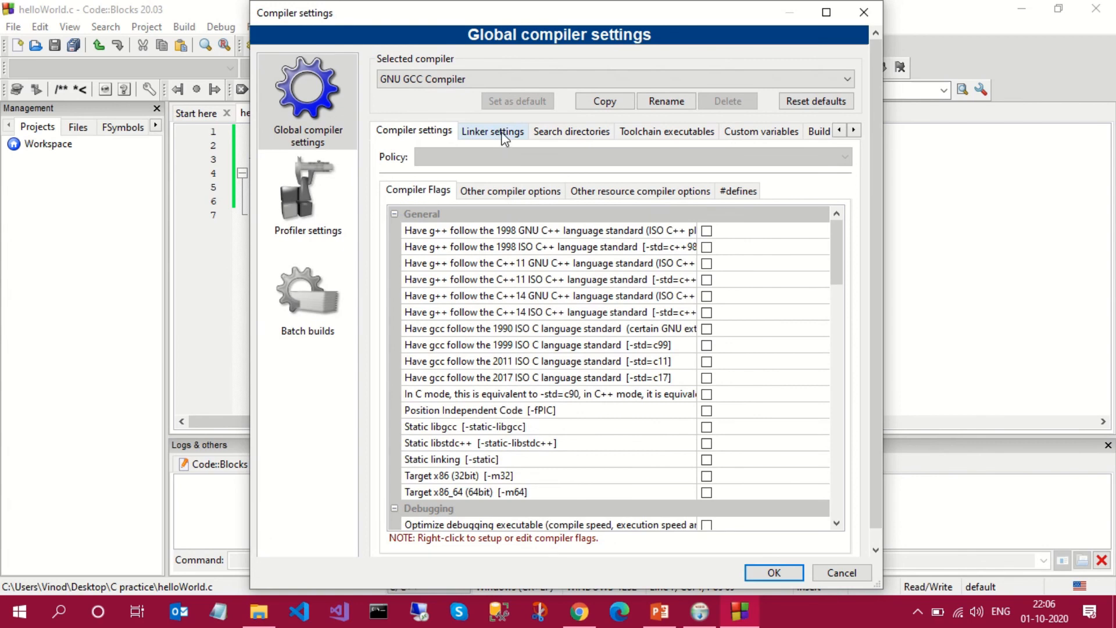
left_click(503, 133)
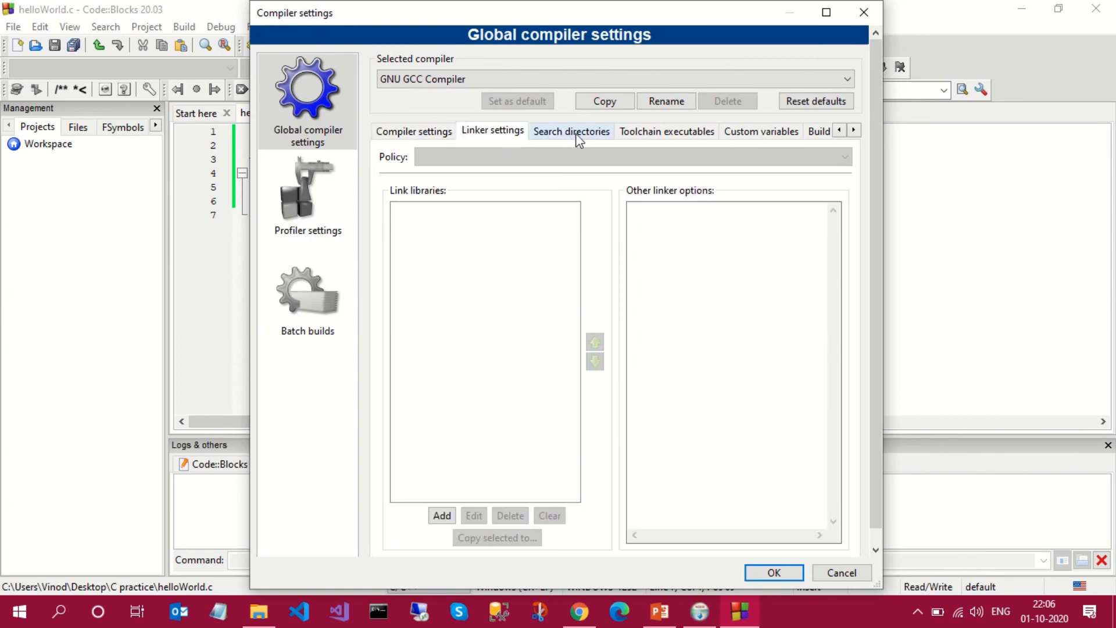
left_click(640, 132)
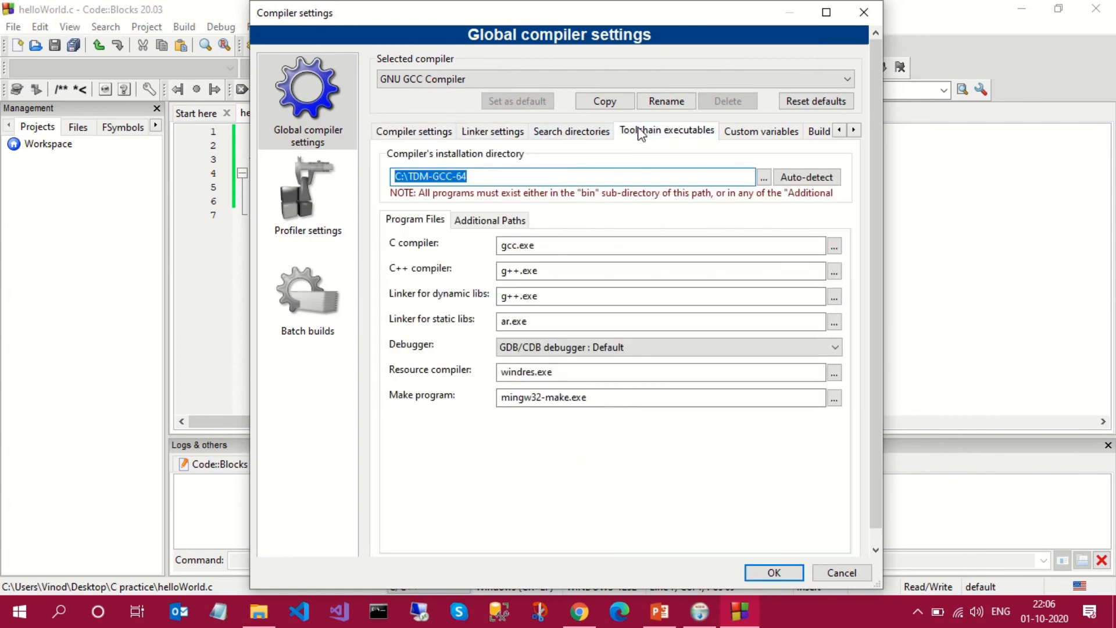
left_click(510, 176)
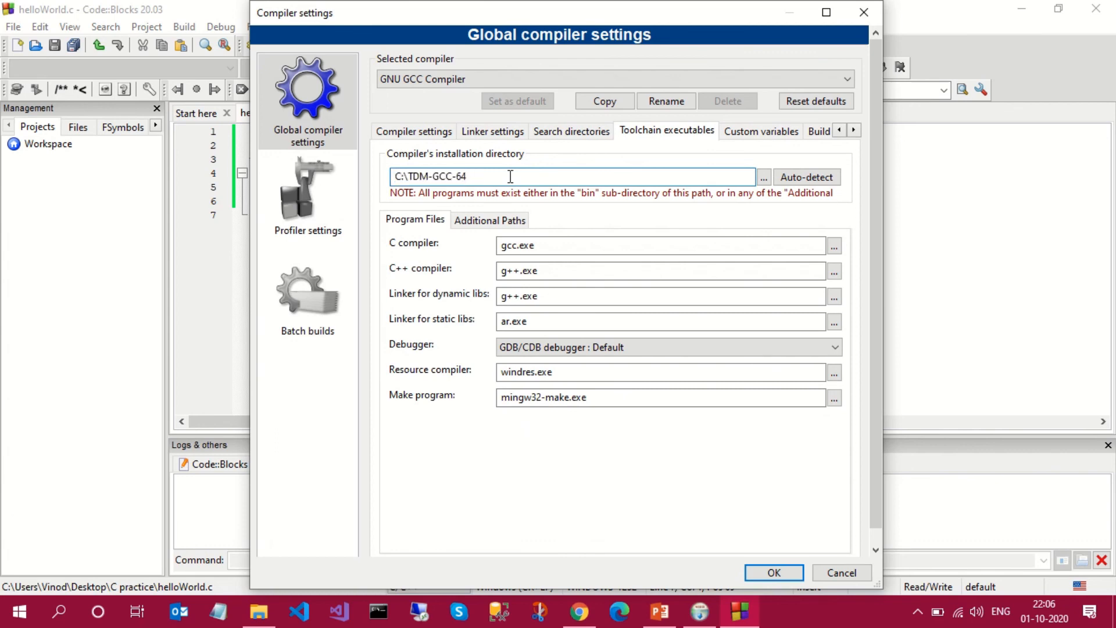
left_click_drag(511, 176, 483, 183)
left_click(491, 175)
left_click_drag(399, 176, 485, 182)
left_click(489, 182)
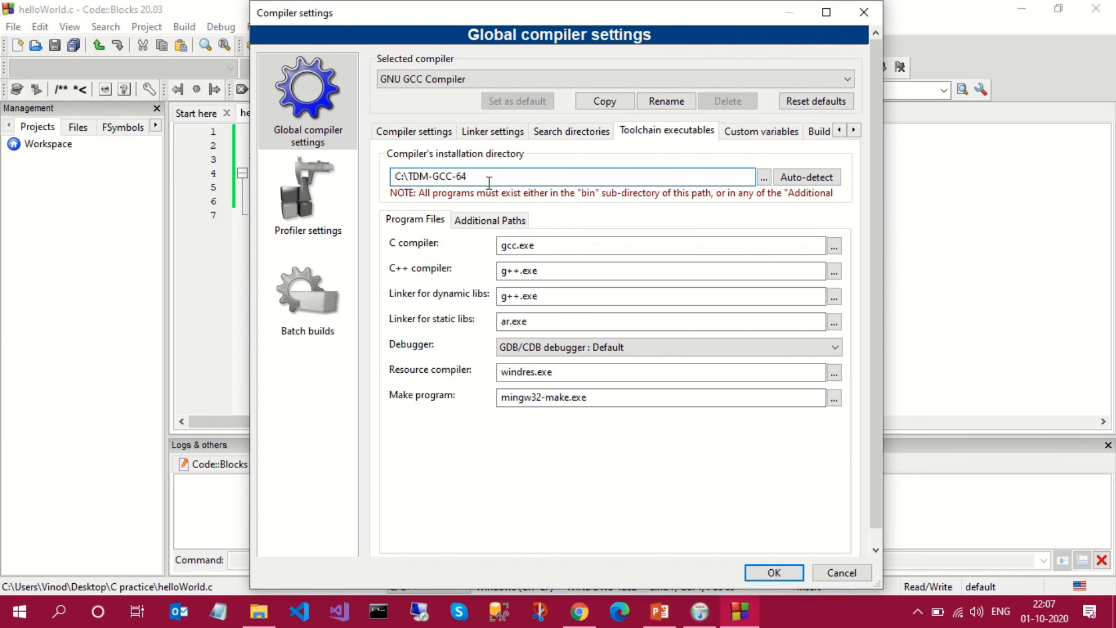